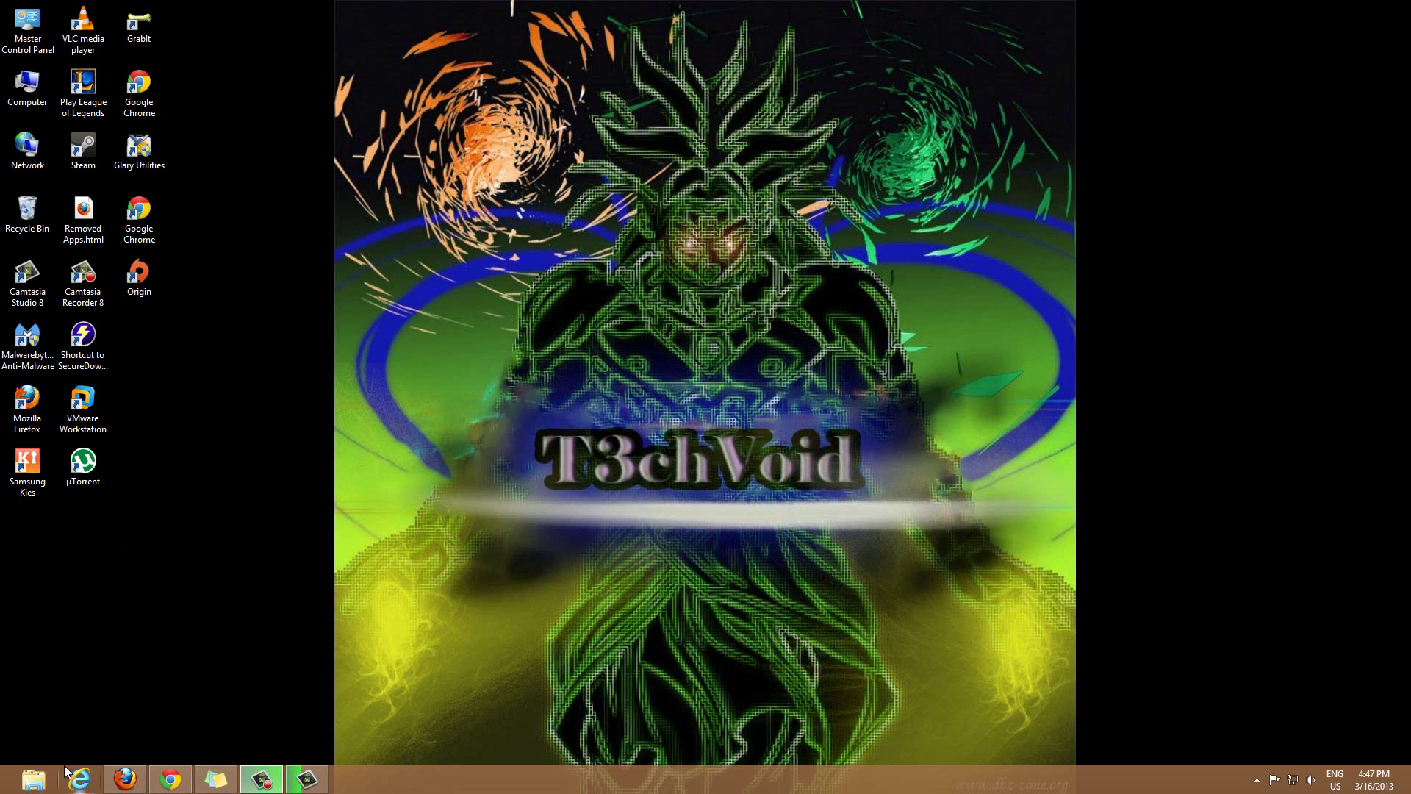
Open the empty 3DMark 11 folder from the Documents library in File Explorer
{"action": "left_click", "coordinate": [30, 781]}
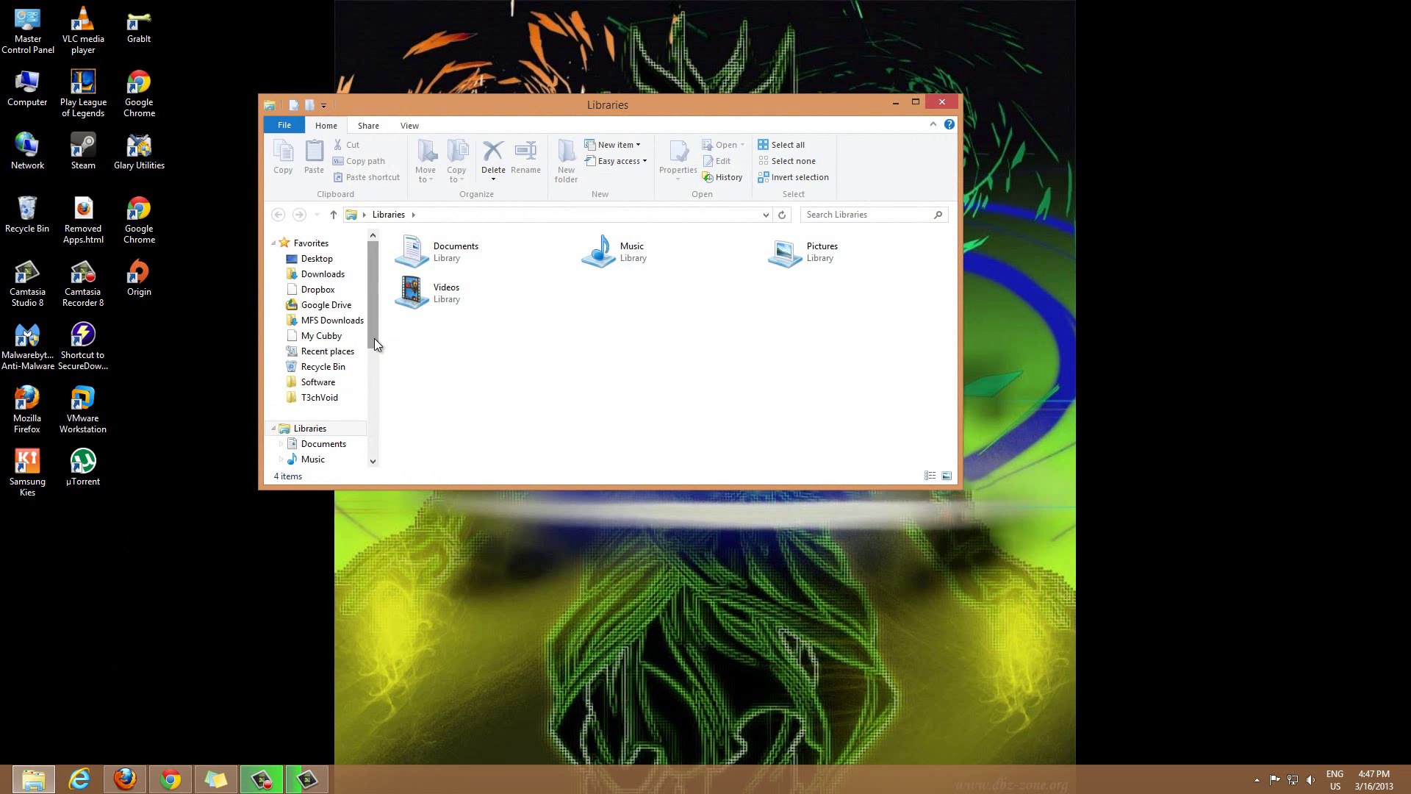
{"action": "left_click_drag", "start_coordinate": [373, 351], "coordinate": [371, 380]}
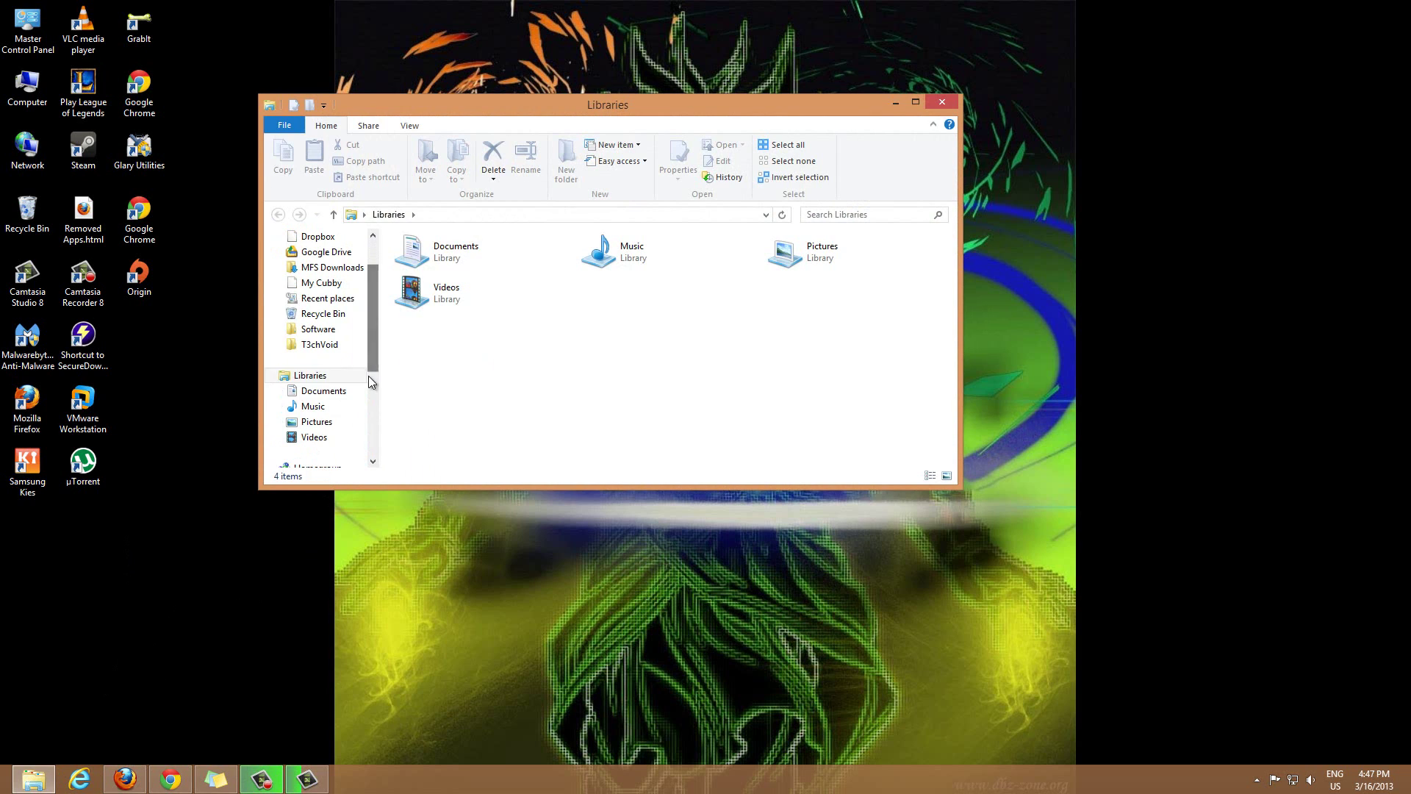
{"action": "left_click", "coordinate": [321, 393]}
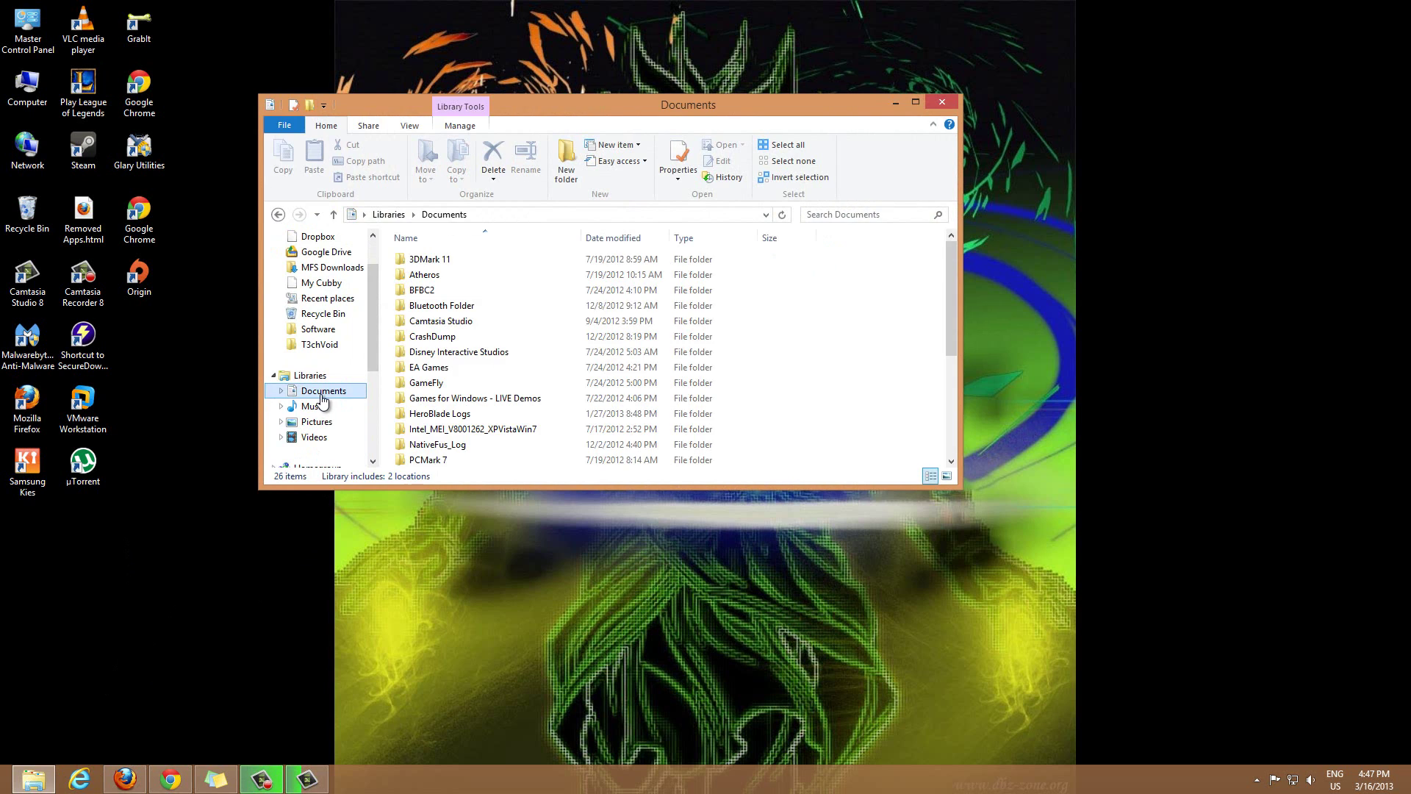
{"action": "double_click", "coordinate": [422, 260]}
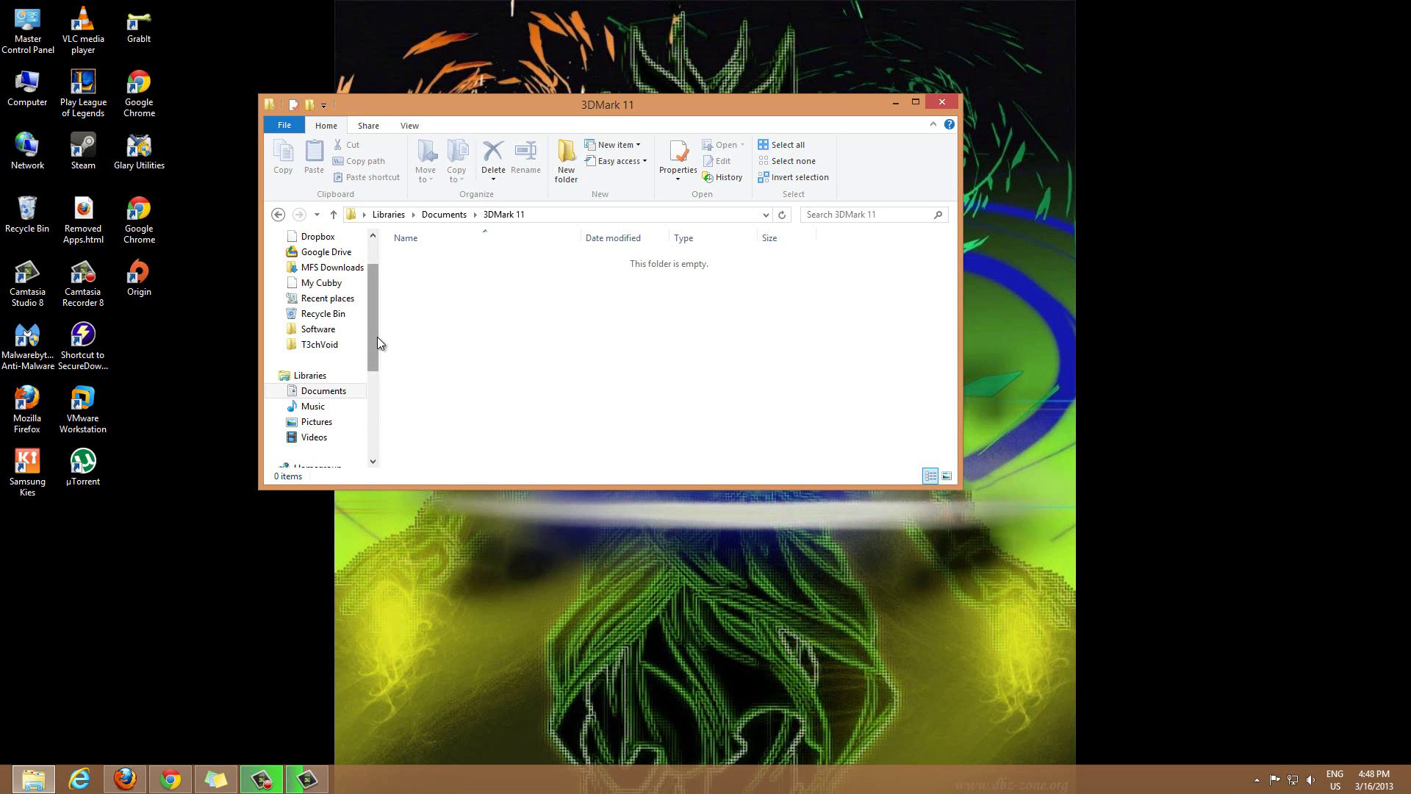
Create a New folder on the desktop and open it in a window placed lower right
{"action": "left_click", "coordinate": [943, 103]}
{"action": "right_click", "coordinate": [244, 440]}
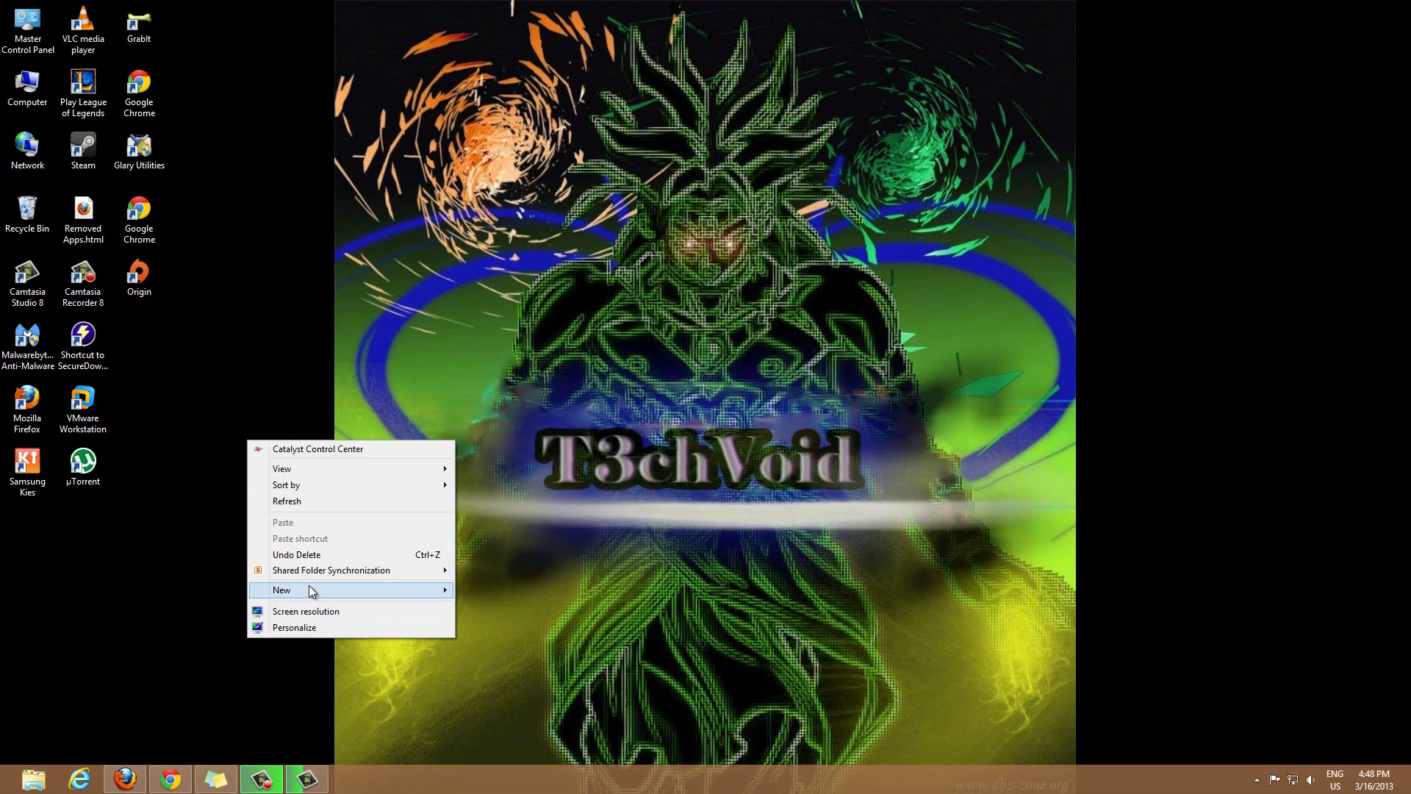
{"action": "mouse_move", "coordinate": [311, 588]}
{"action": "left_click", "coordinate": [509, 390]}
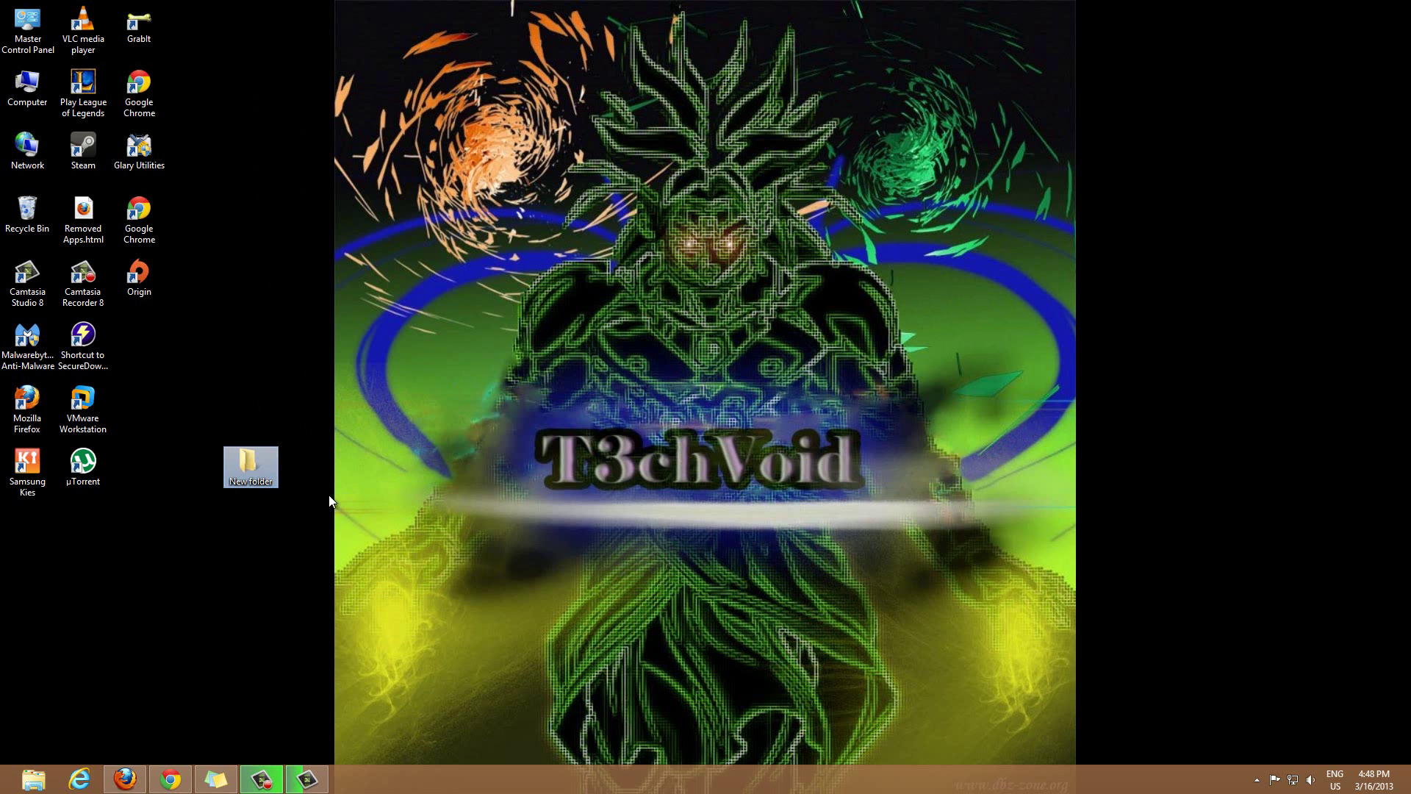
{"action": "double_click", "coordinate": [248, 486]}
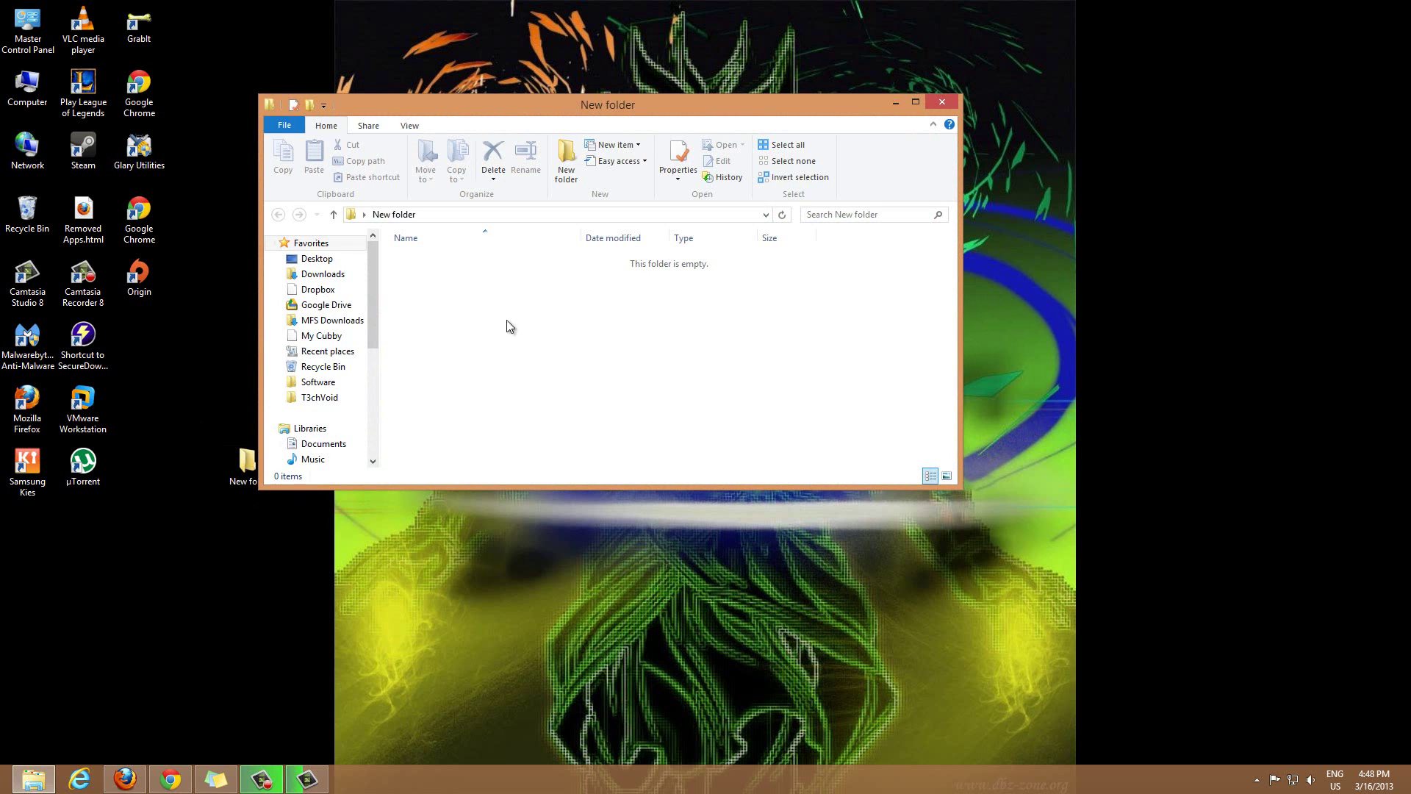
{"action": "left_click_drag", "start_coordinate": [634, 108], "coordinate": [832, 167]}
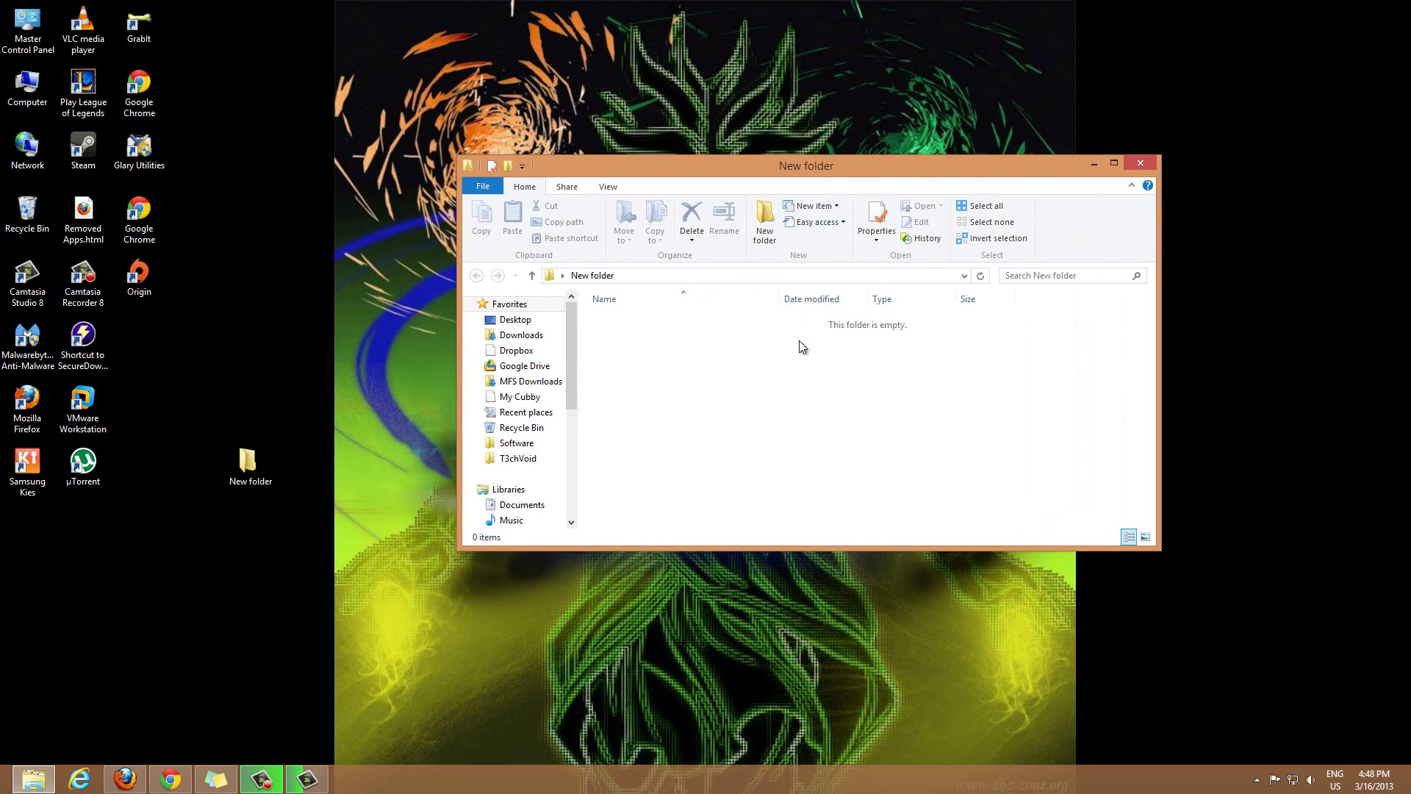
Bring up the New item submenu inside the empty New folder
{"action": "right_click", "coordinate": [646, 337]}
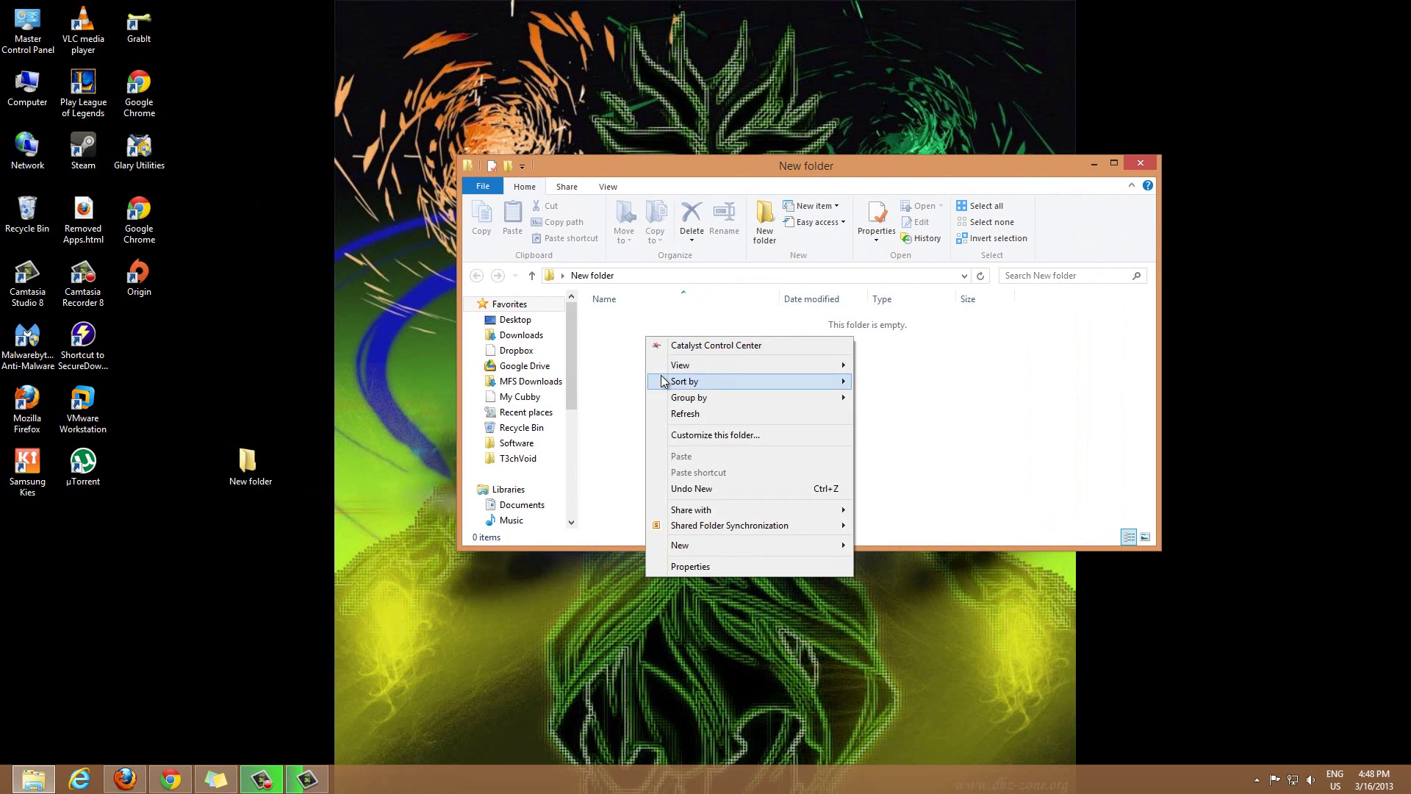
{"action": "mouse_move", "coordinate": [726, 542]}
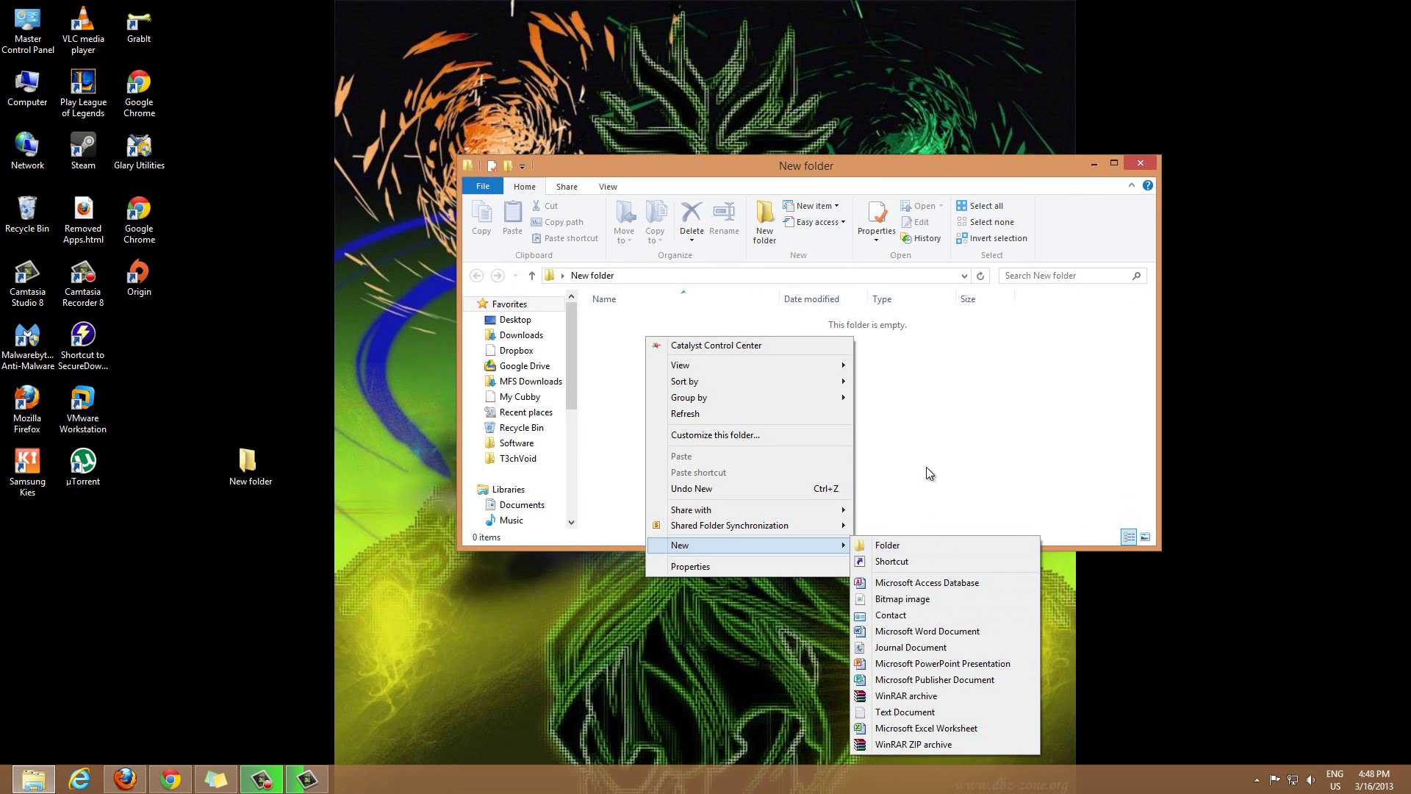
{"action": "left_click", "coordinate": [859, 416]}
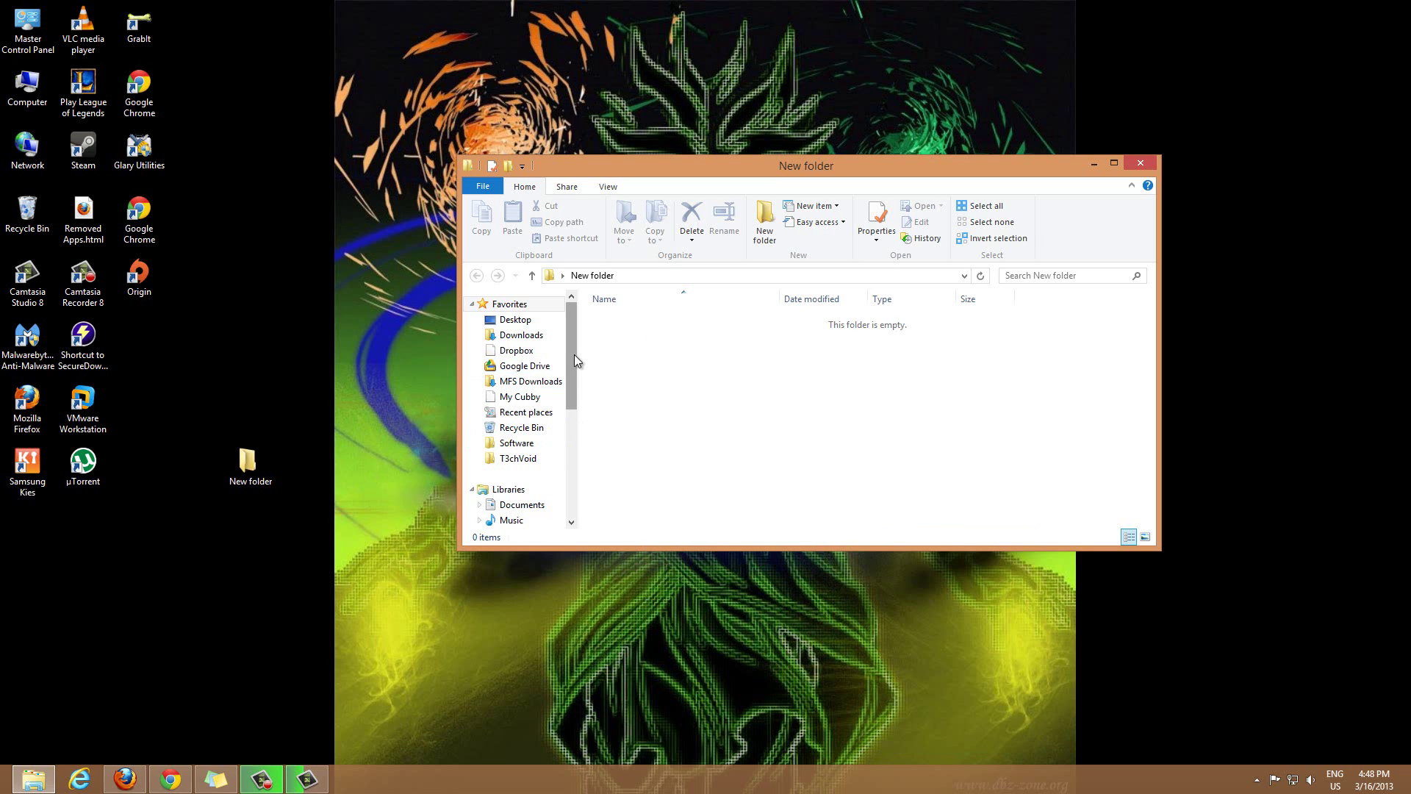
{"action": "right_click", "coordinate": [617, 332]}
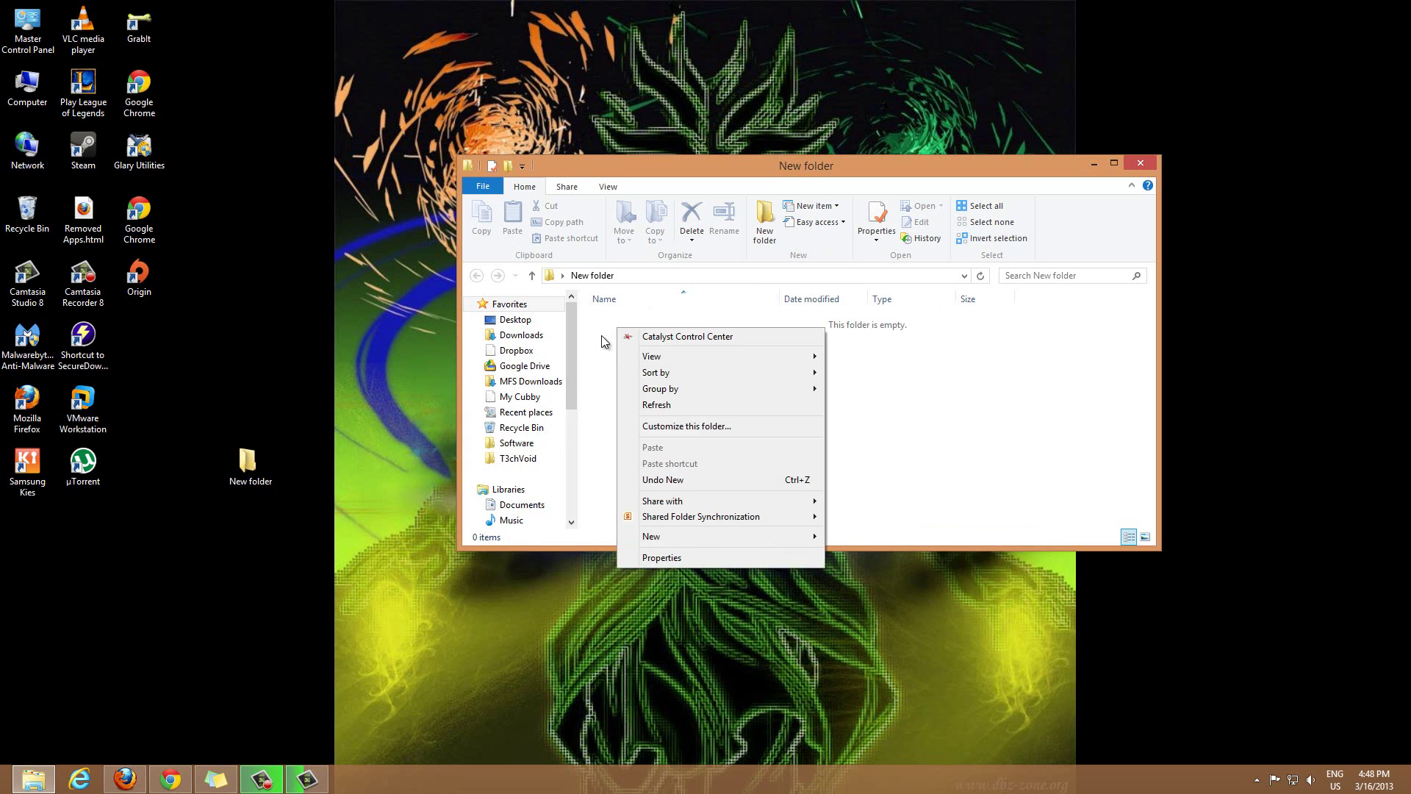
{"action": "right_click", "coordinate": [600, 335]}
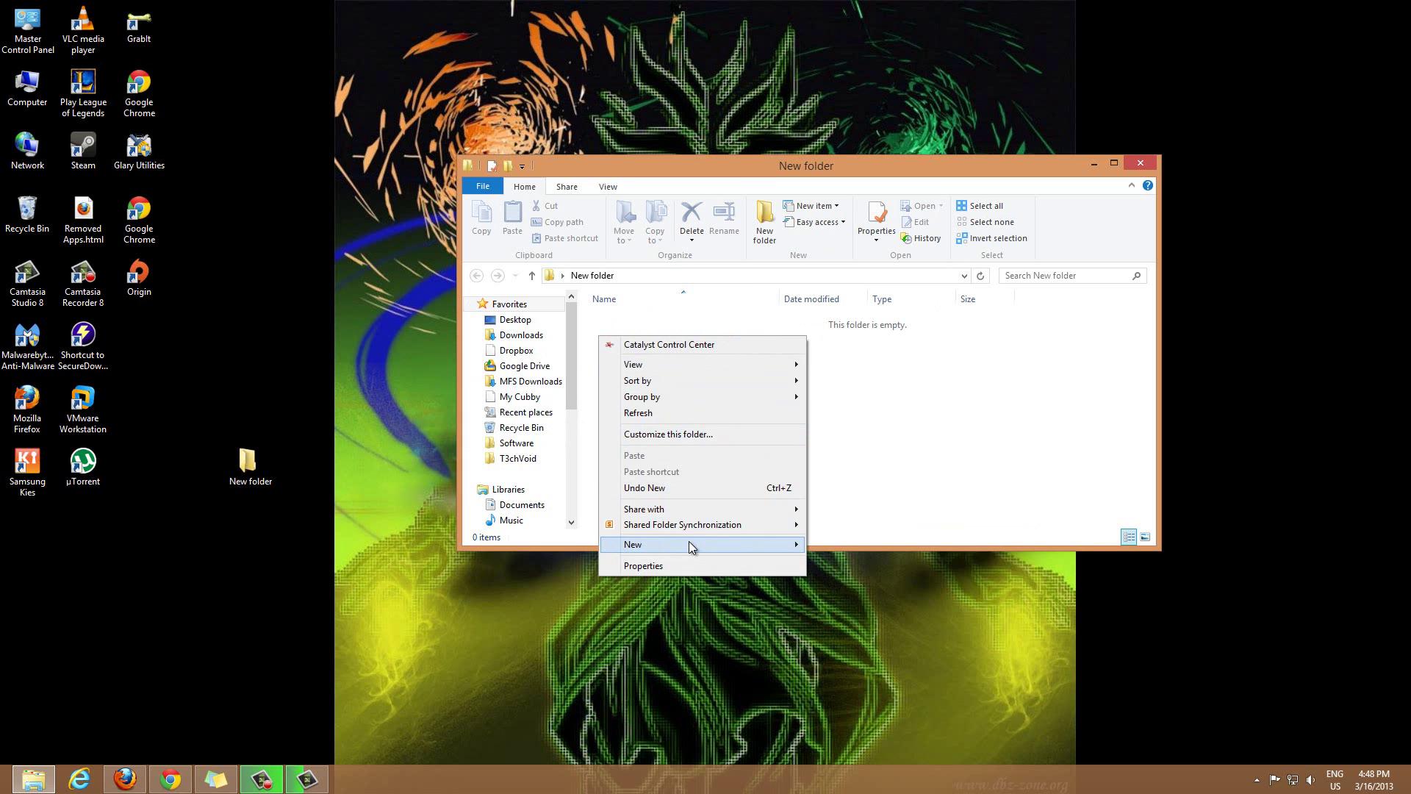
{"action": "mouse_move", "coordinate": [689, 544]}
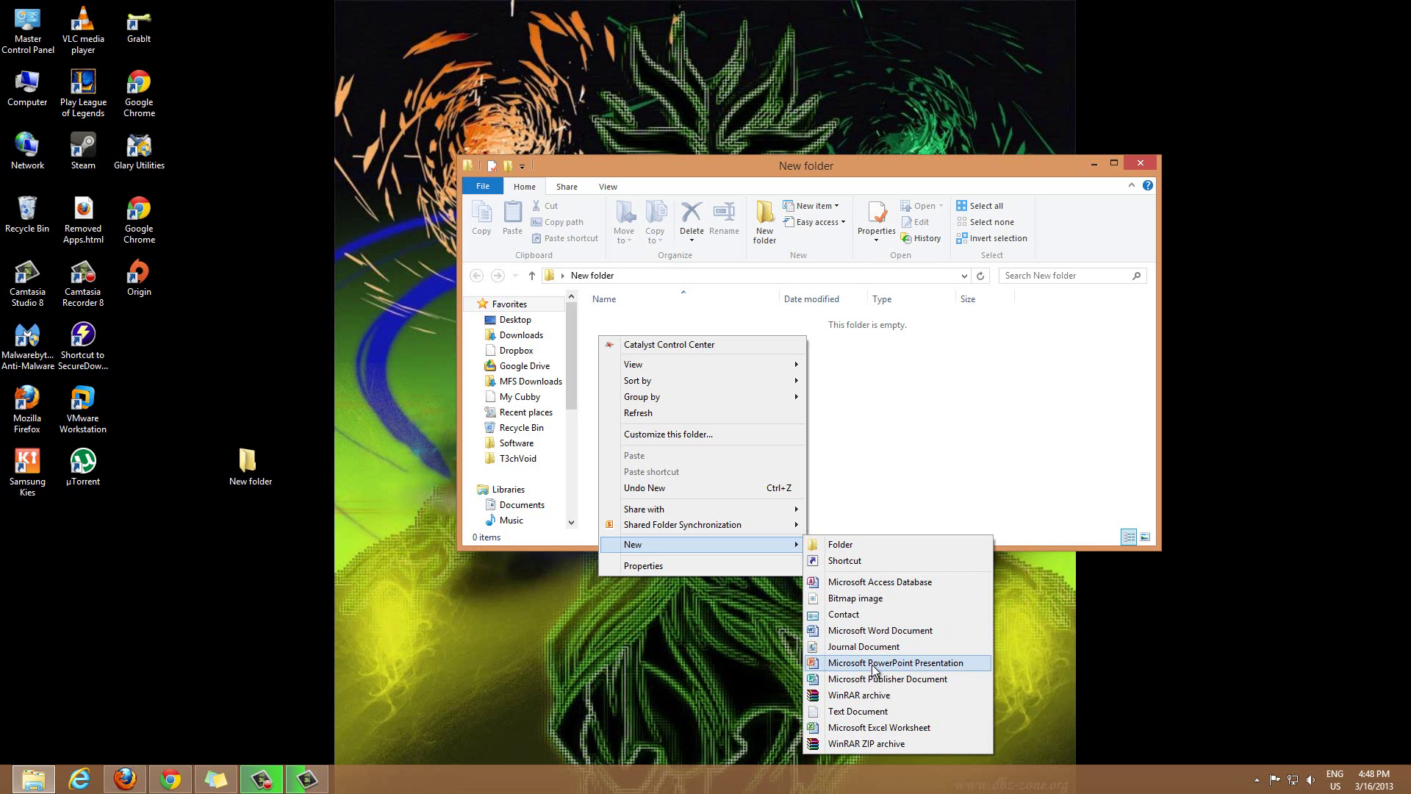
Create an empty text document named test.txt in New folder
{"action": "left_click", "coordinate": [851, 711]}
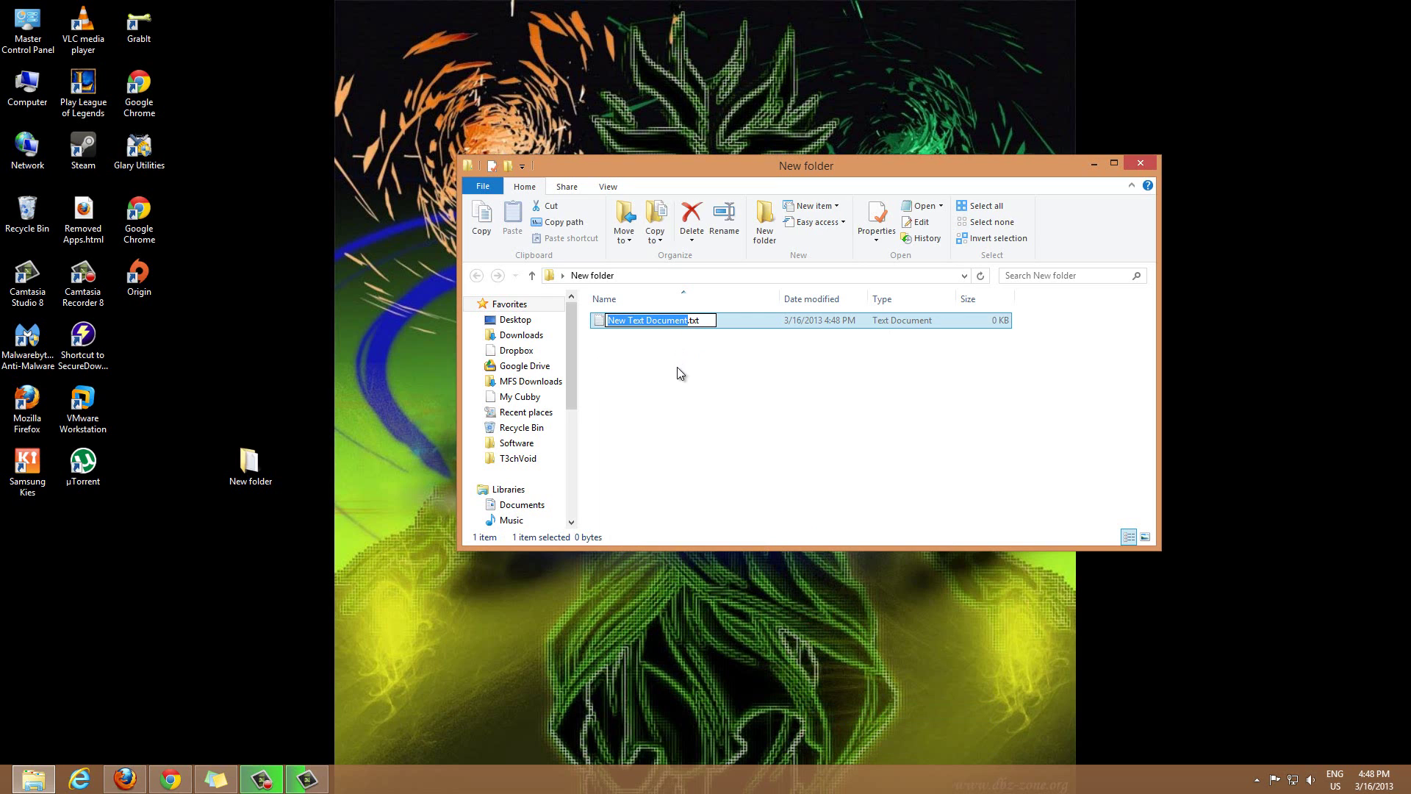
{"action": "type", "text": "test"}
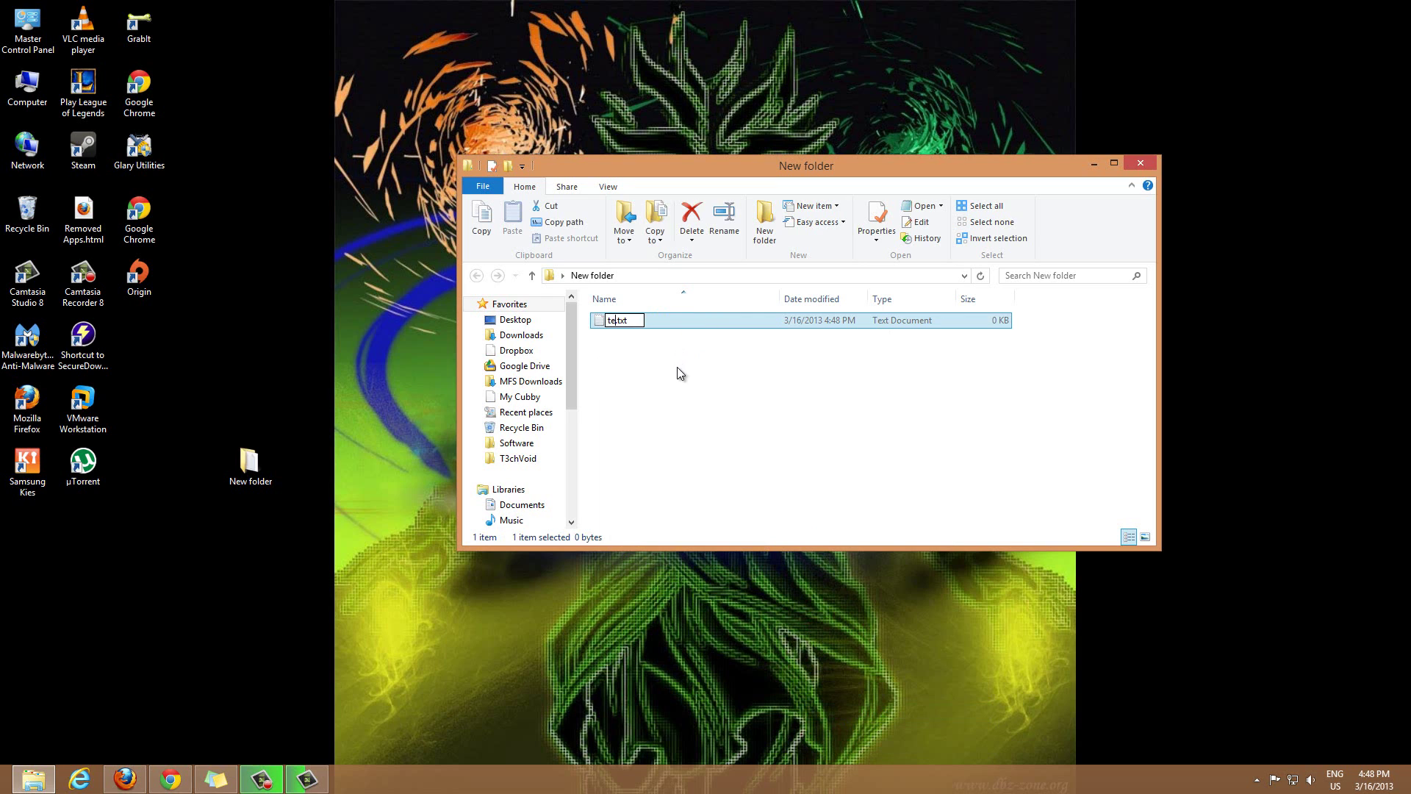
{"action": "key", "text": "Return"}
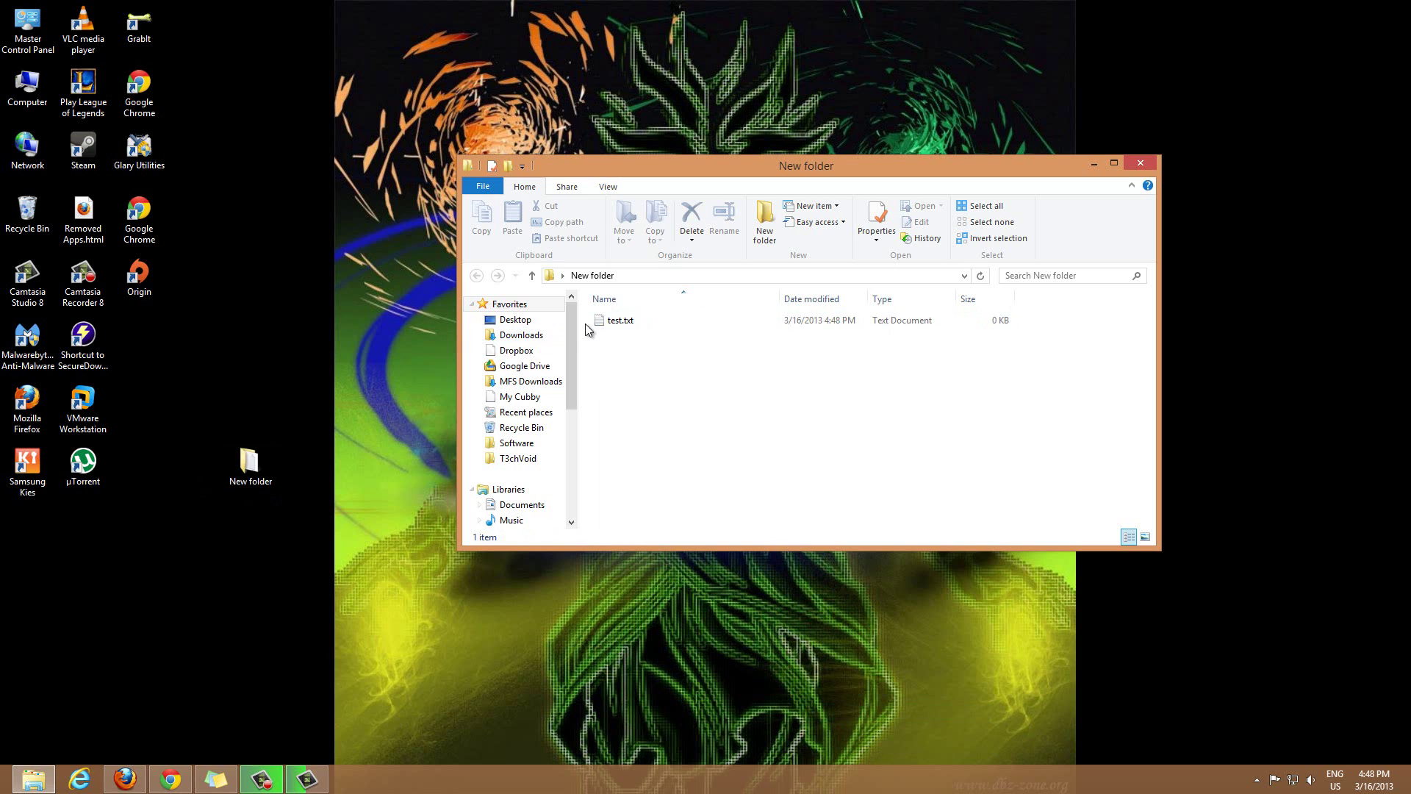
{"action": "left_click", "coordinate": [627, 323]}
{"action": "left_click", "coordinate": [618, 321]}
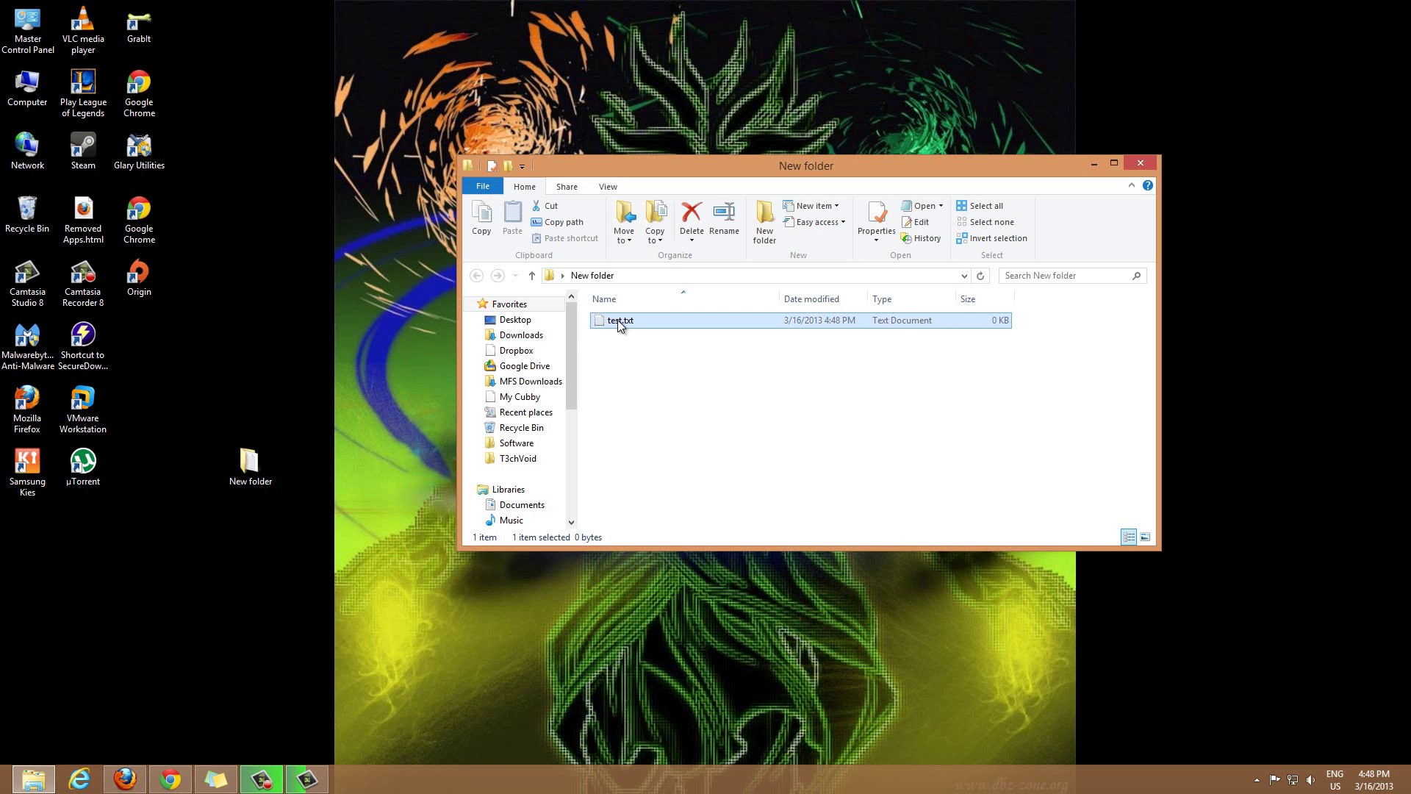
{"action": "left_click", "coordinate": [638, 359]}
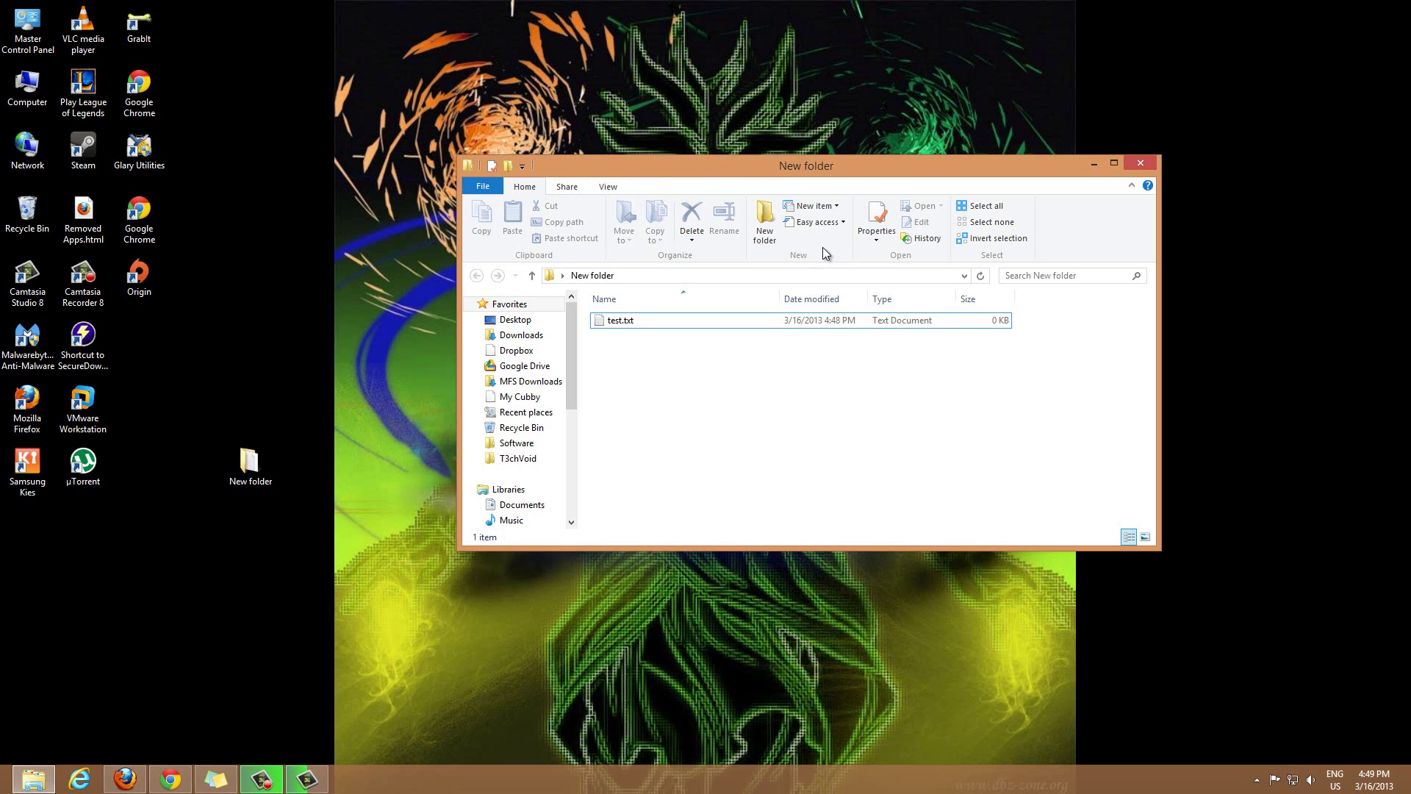
On the View ribbon, turn off file name extensions so test appears without .txt
{"action": "left_click", "coordinate": [607, 190]}
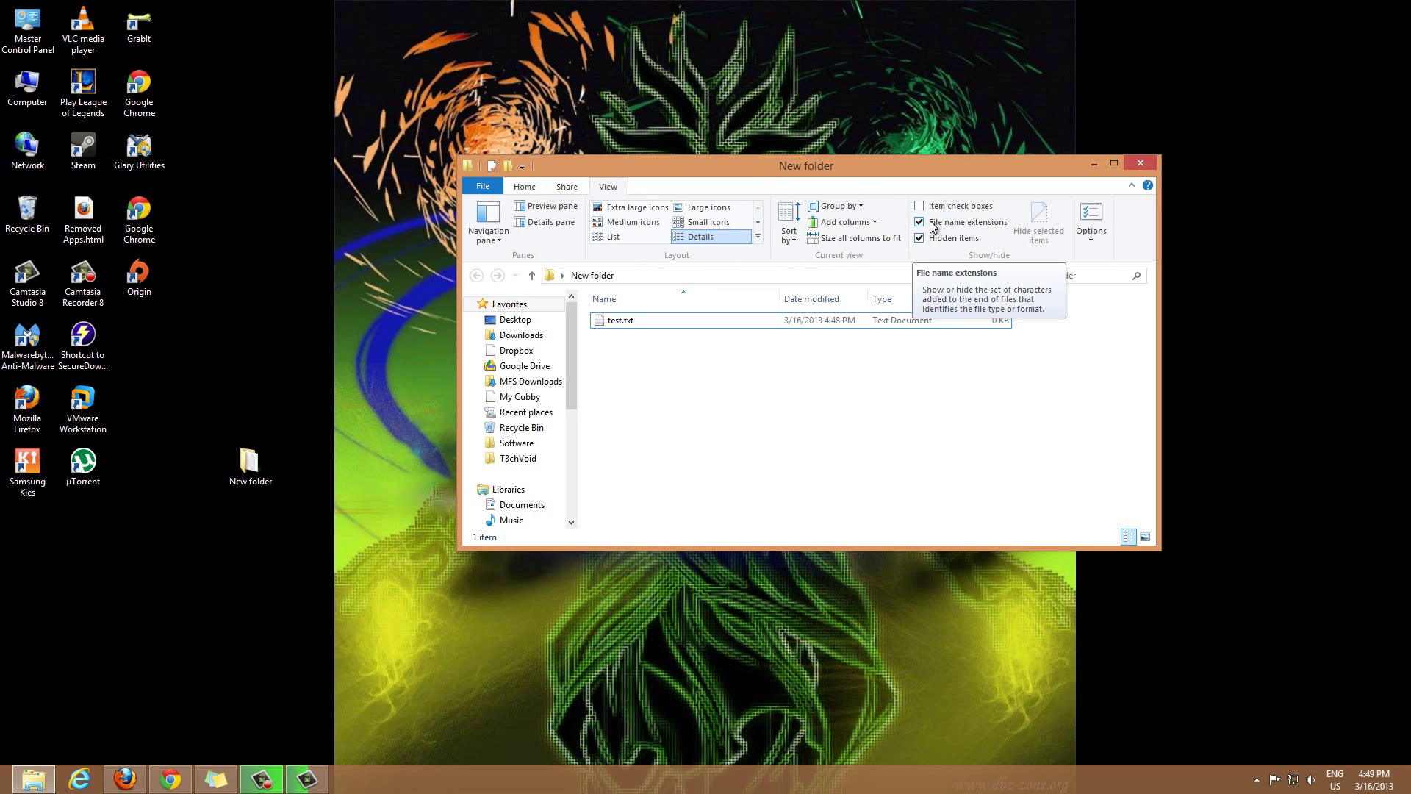
{"action": "left_click", "coordinate": [625, 323]}
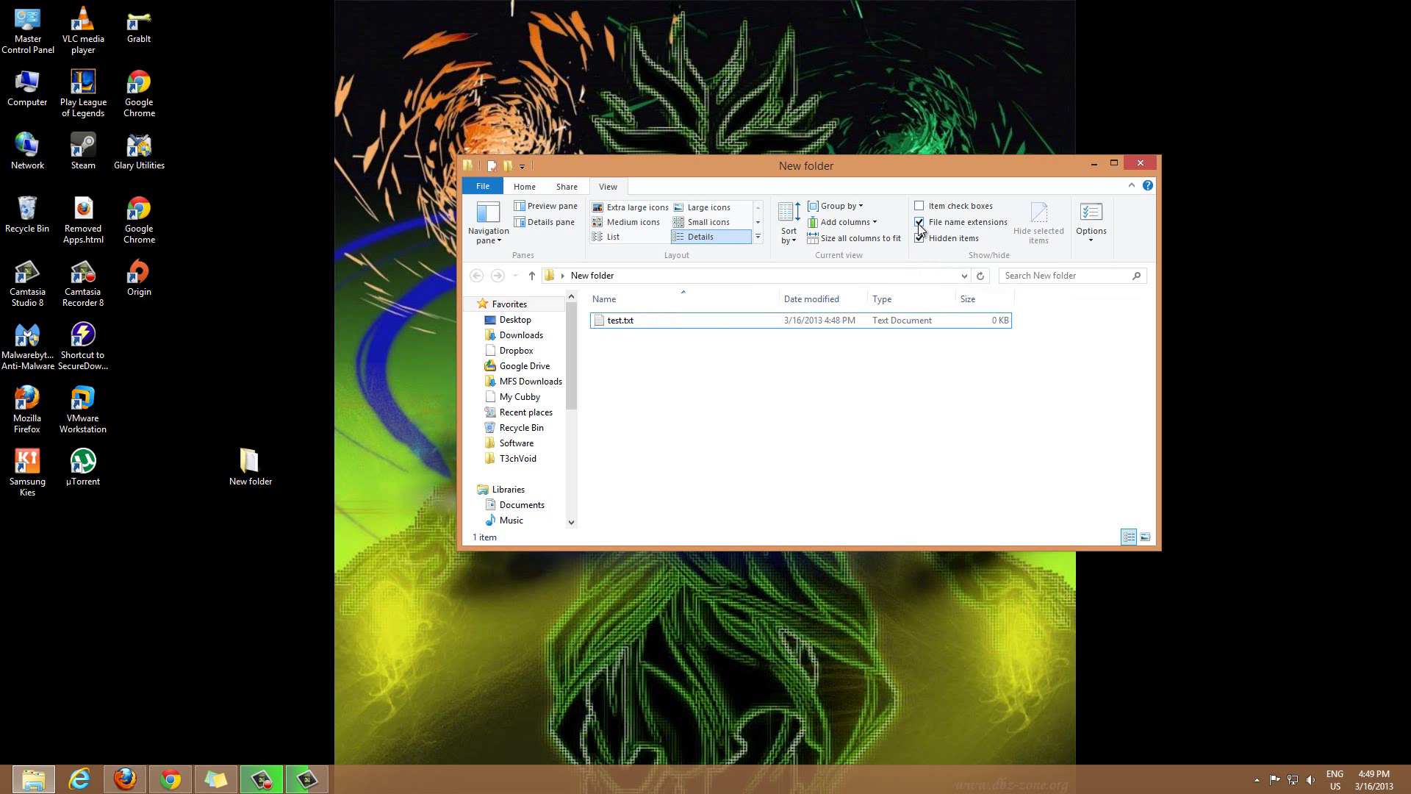
{"action": "left_click", "coordinate": [919, 222]}
{"action": "left_click", "coordinate": [619, 325]}
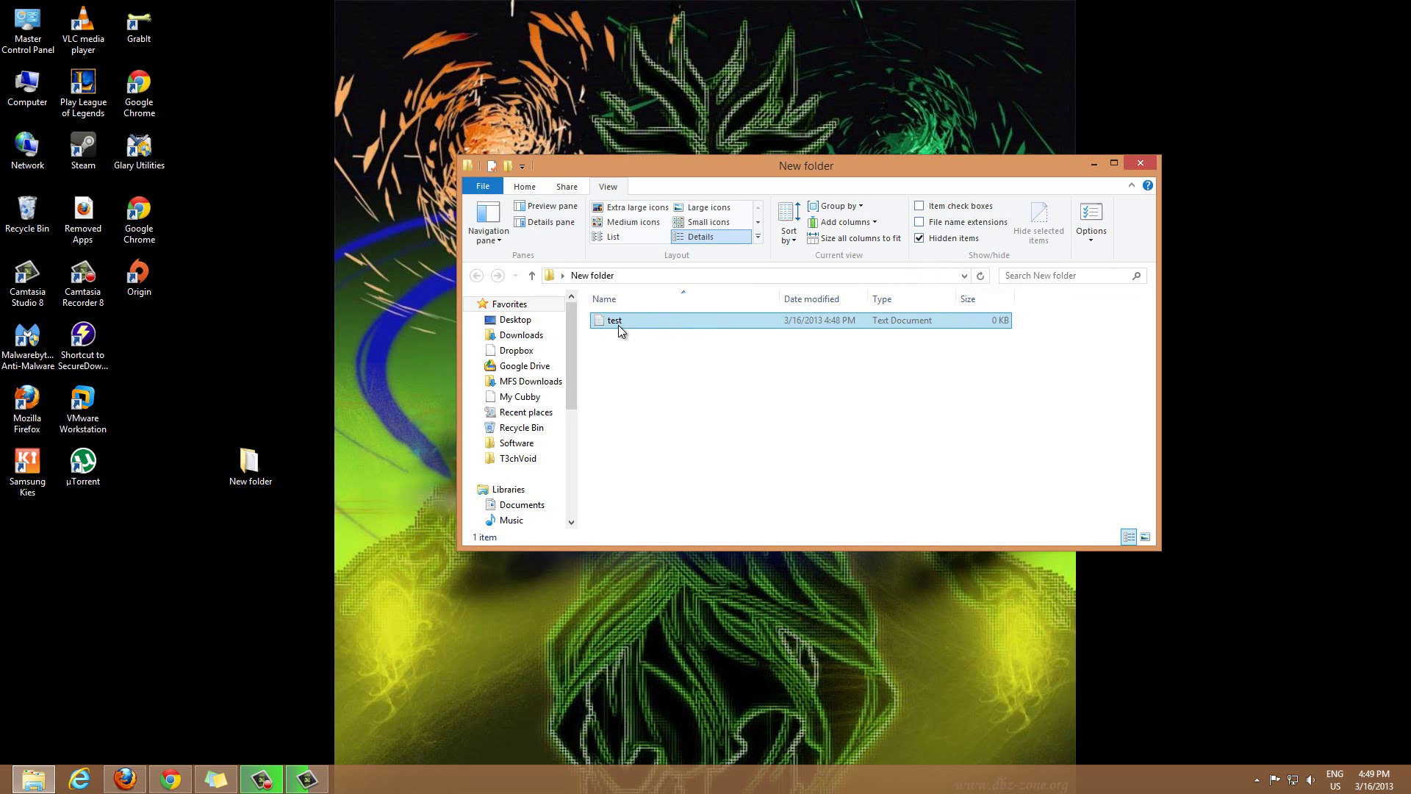
{"action": "left_click", "coordinate": [616, 346]}
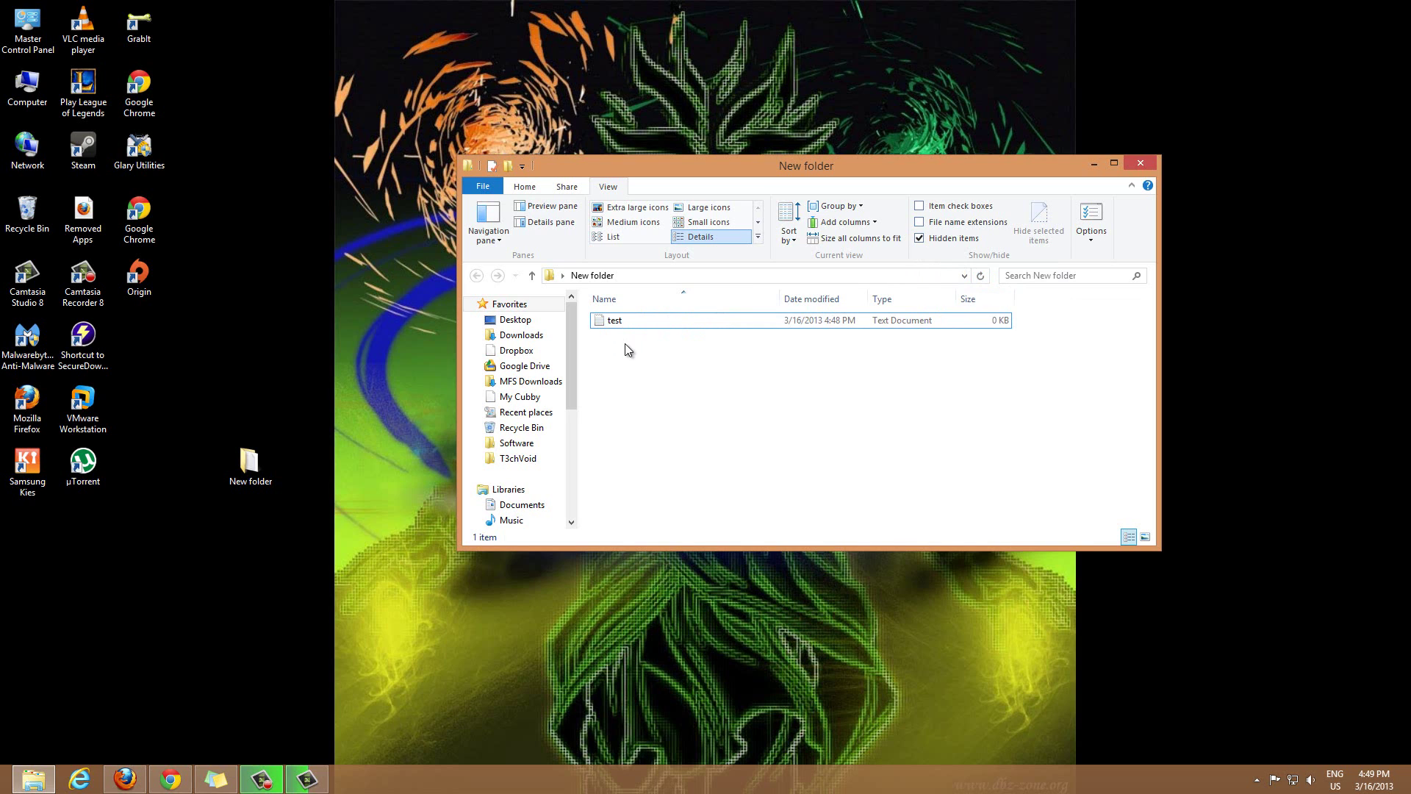
Turn file name extensions back on so test.txt shows its extension again
{"action": "left_click", "coordinate": [616, 326]}
{"action": "left_click", "coordinate": [920, 223]}
{"action": "left_click", "coordinate": [618, 327]}
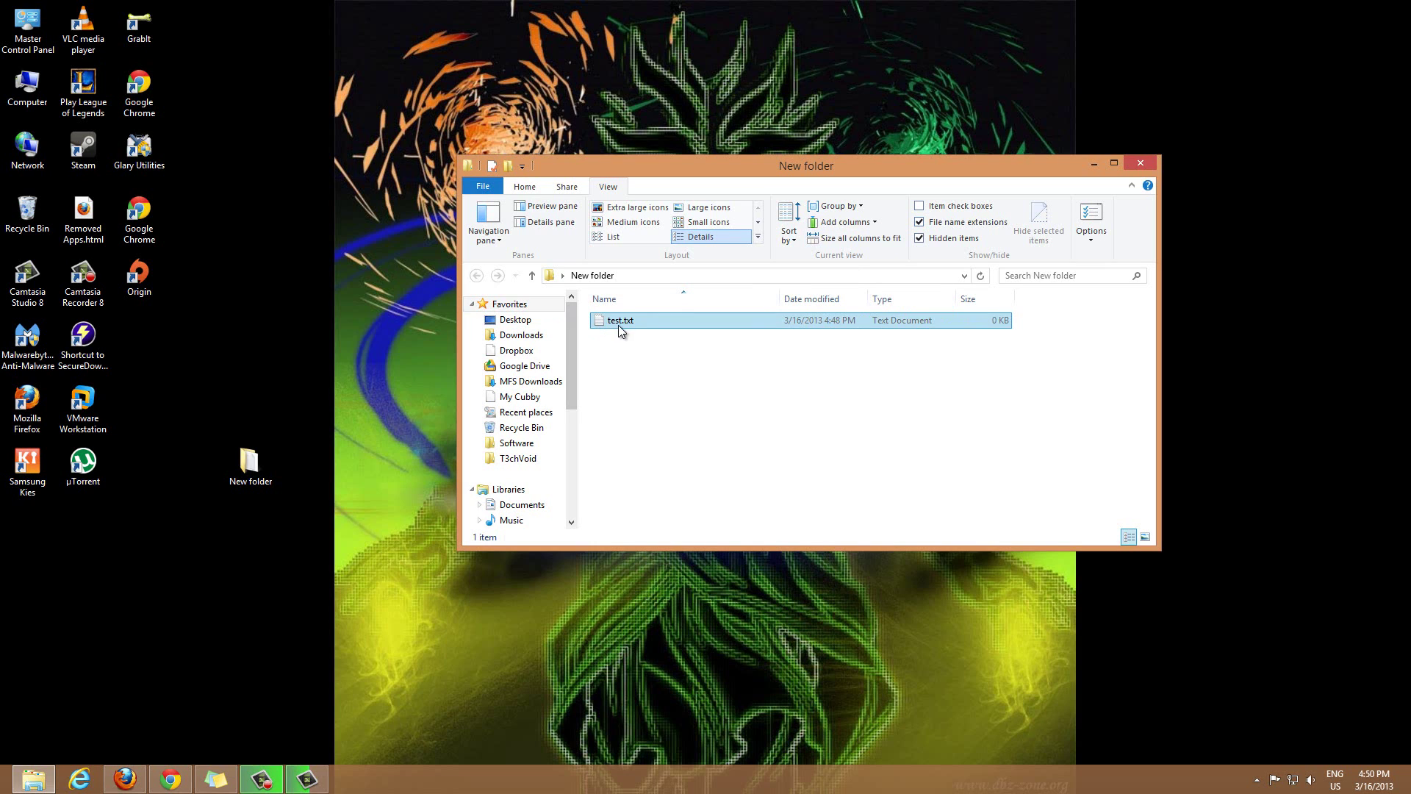
{"action": "left_click", "coordinate": [632, 342]}
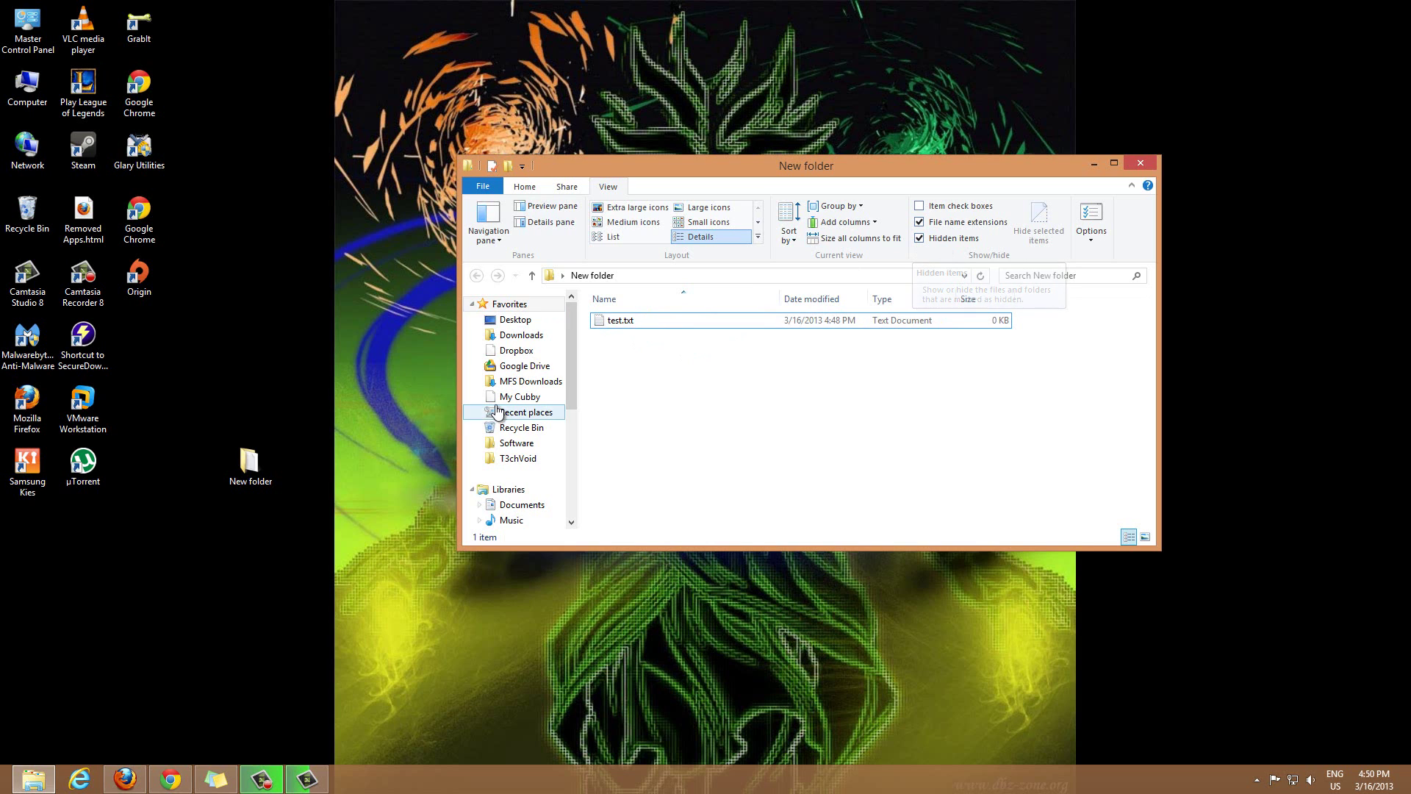
Add a text document named 'second test item' beside test.txt, then switch off Hidden items
{"action": "right_click", "coordinate": [637, 342]}
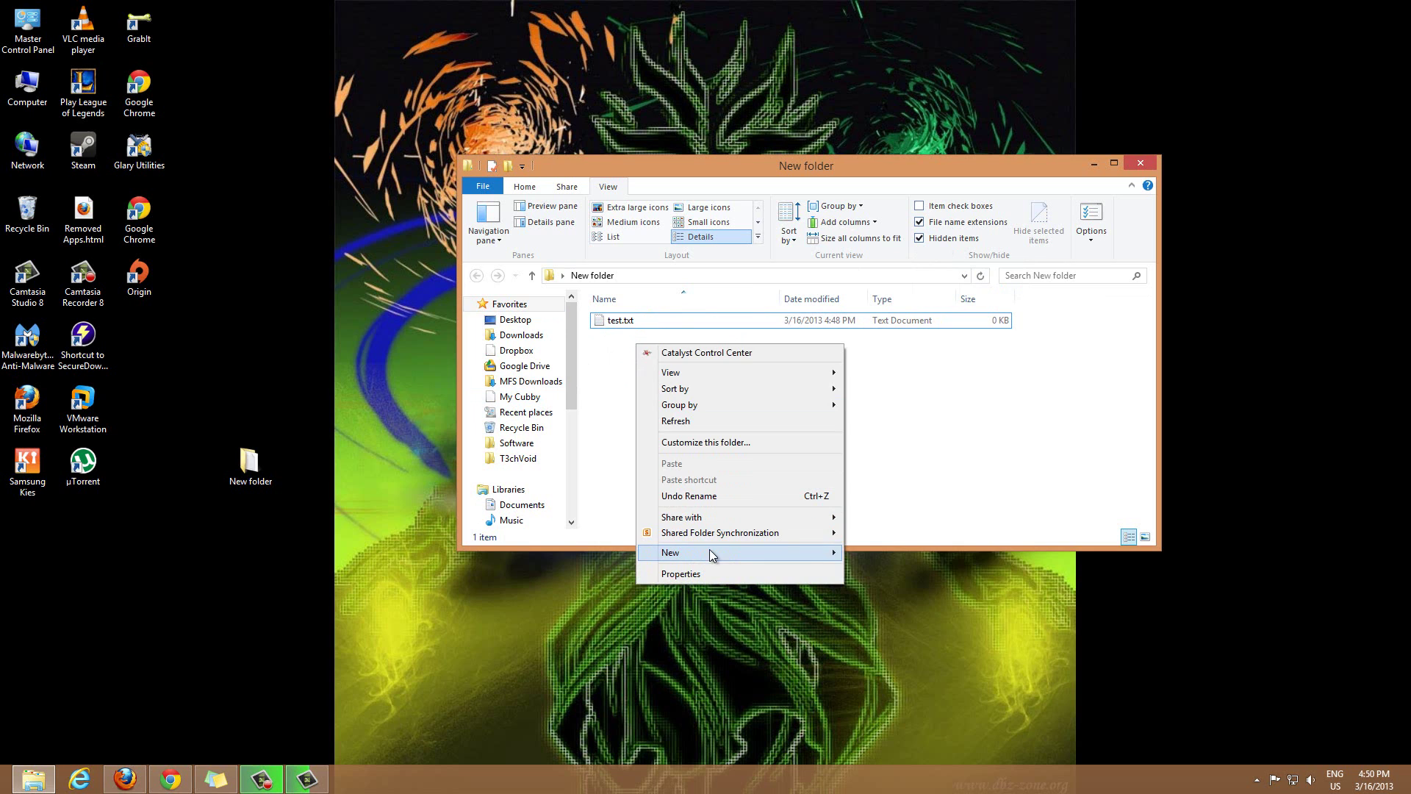
{"action": "mouse_move", "coordinate": [741, 553]}
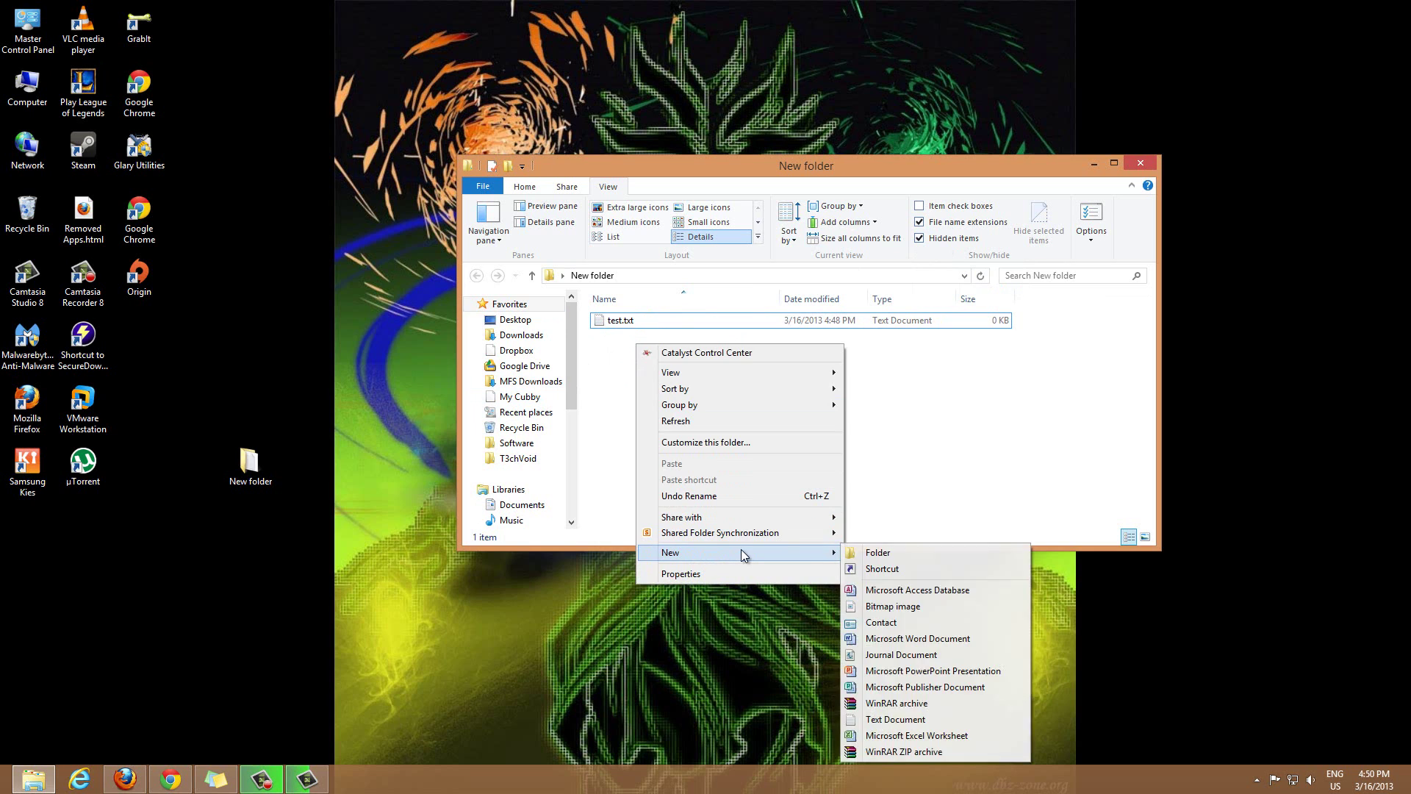
{"action": "left_click", "coordinate": [894, 720]}
{"action": "type", "text": "second test it"}
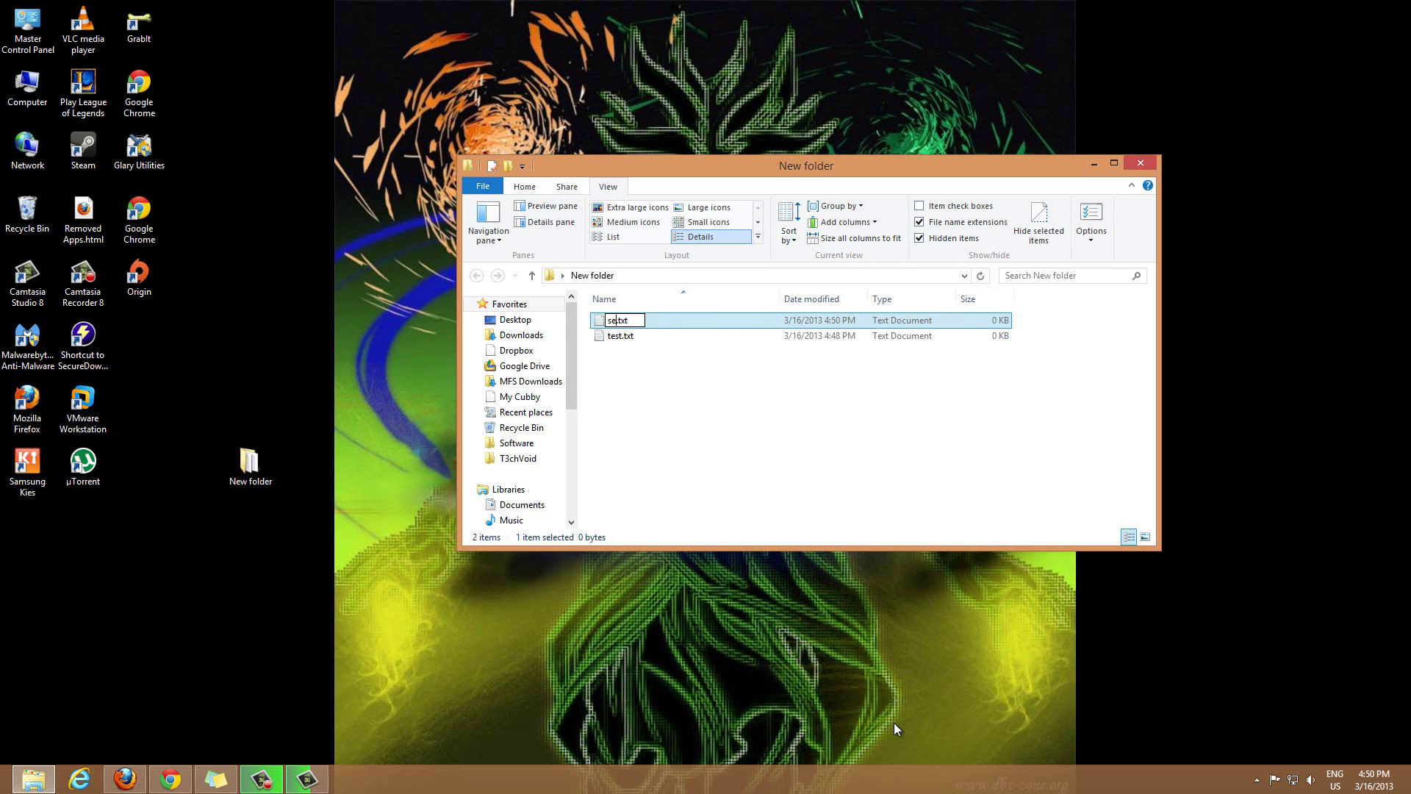
{"action": "type", "text": "em"}
{"action": "left_click", "coordinate": [703, 493]}
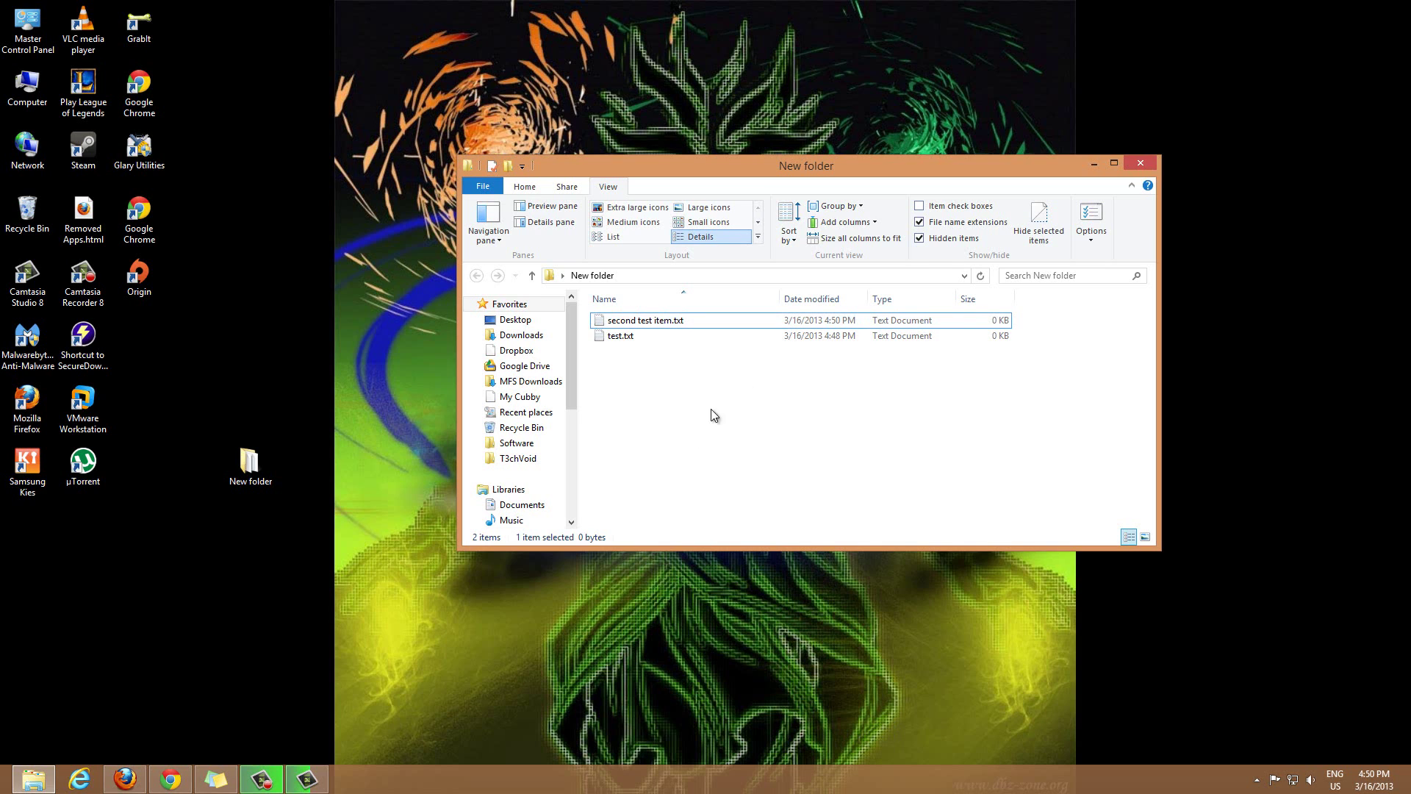
{"action": "left_click", "coordinate": [923, 242]}
{"action": "left_click", "coordinate": [650, 322]}
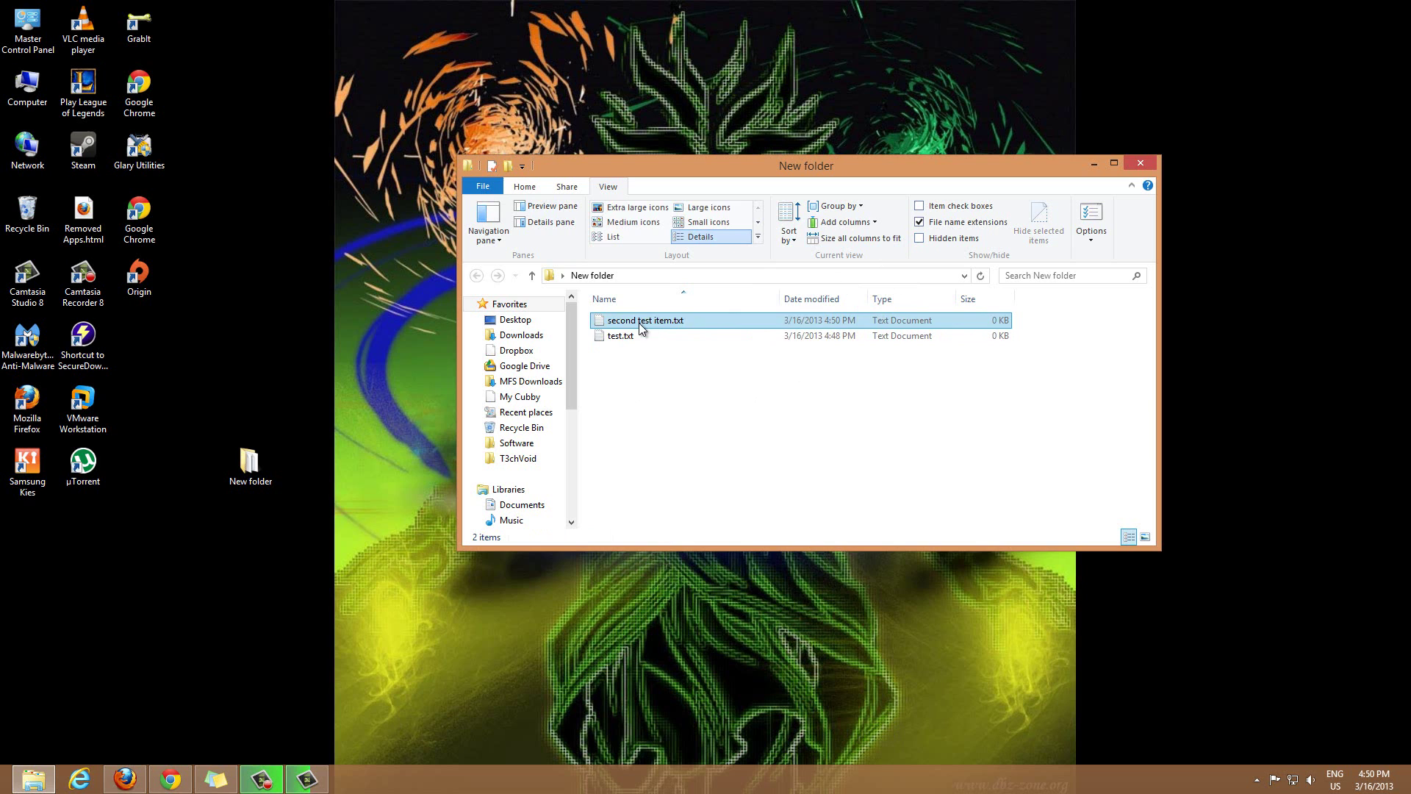
Tick the Hidden attribute in second test item.txt's Properties and apply it
{"action": "right_click", "coordinate": [637, 325]}
{"action": "right_click", "coordinate": [612, 324]}
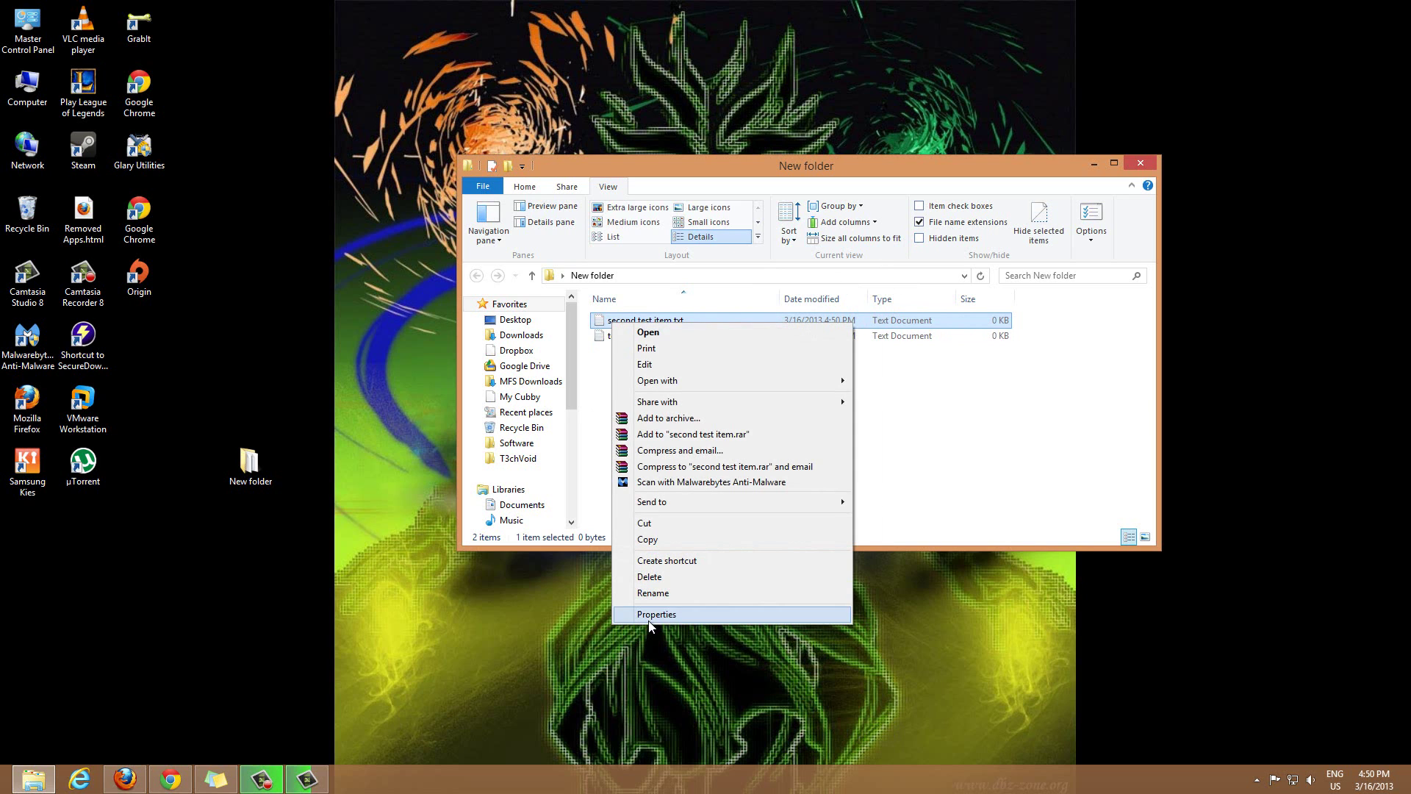
{"action": "left_click", "coordinate": [650, 616]}
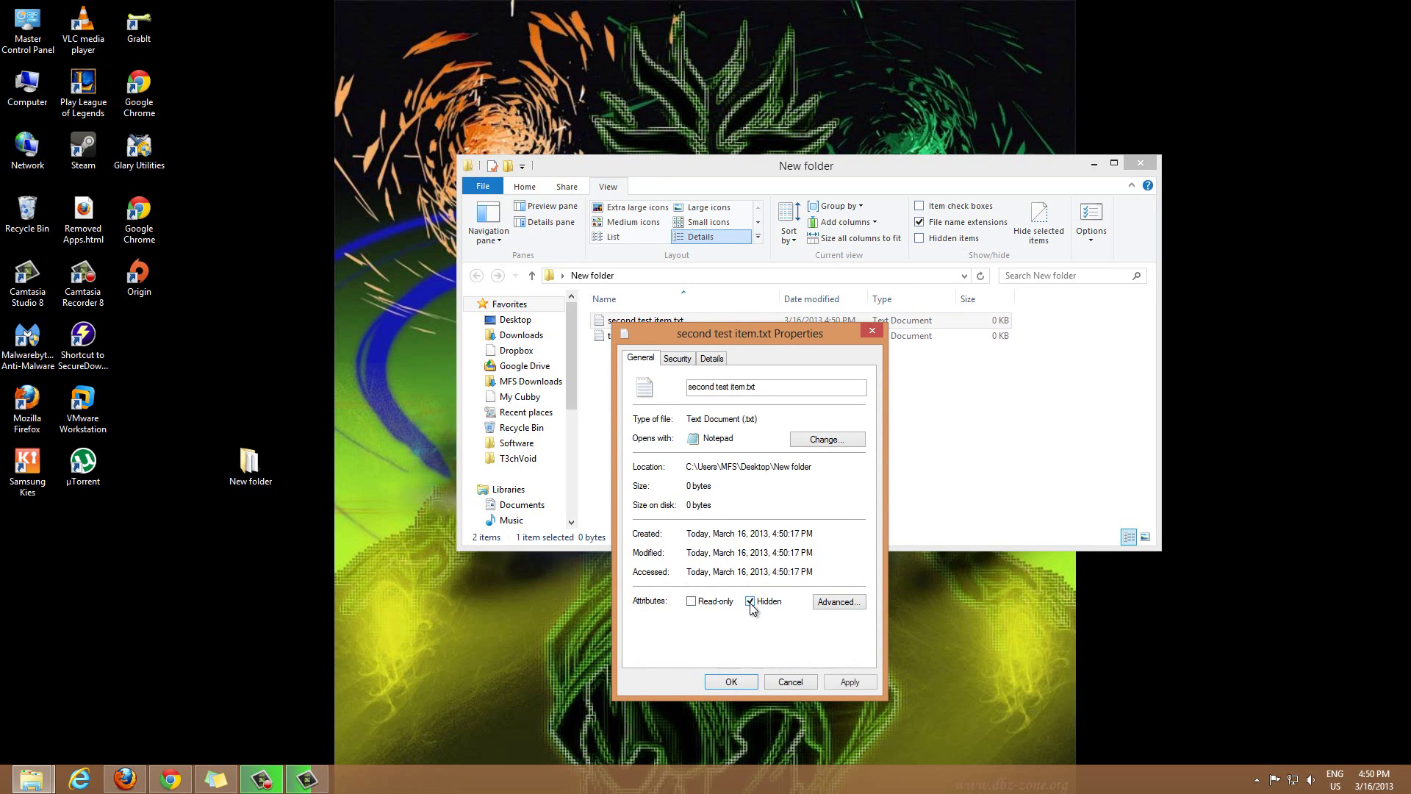
{"action": "left_click", "coordinate": [849, 683]}
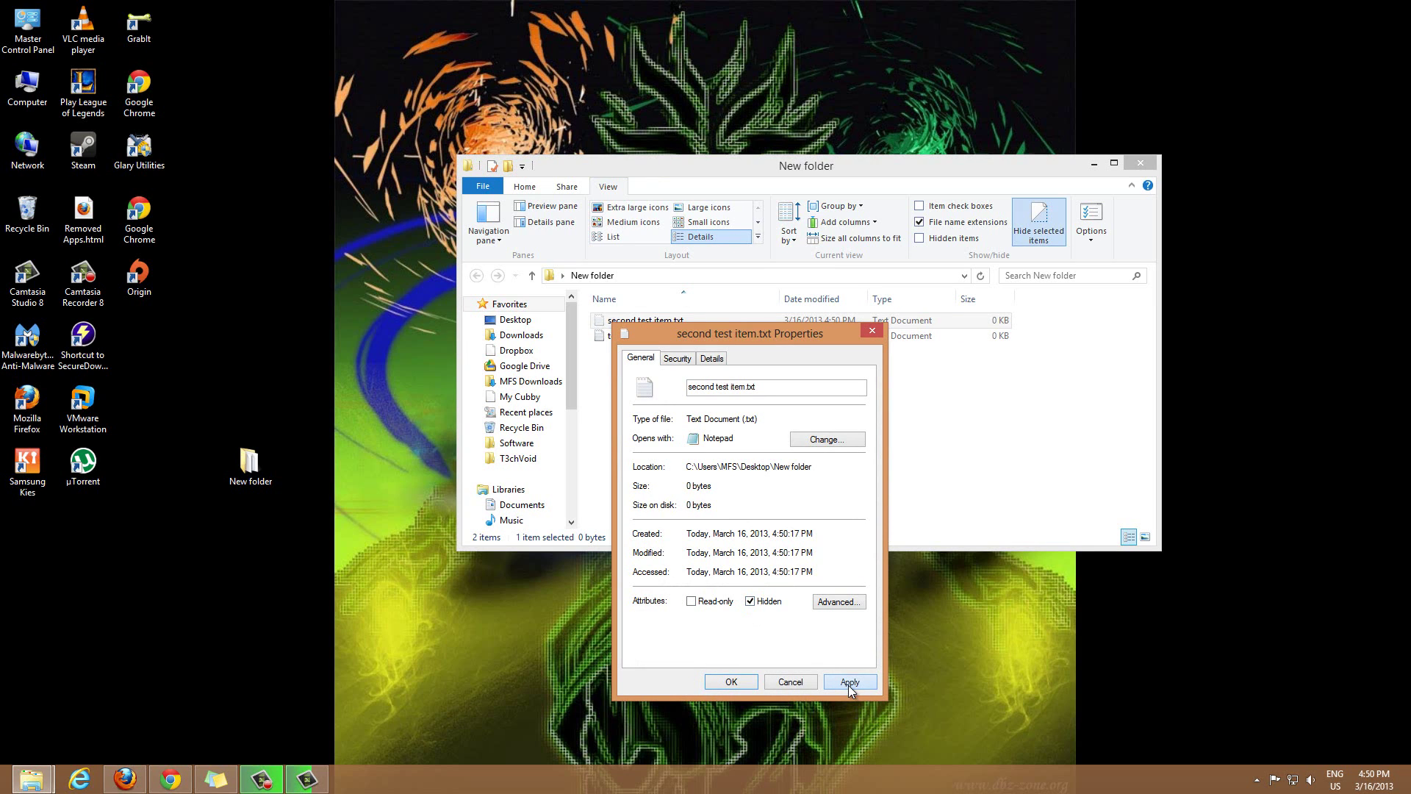
{"action": "left_click", "coordinate": [740, 683]}
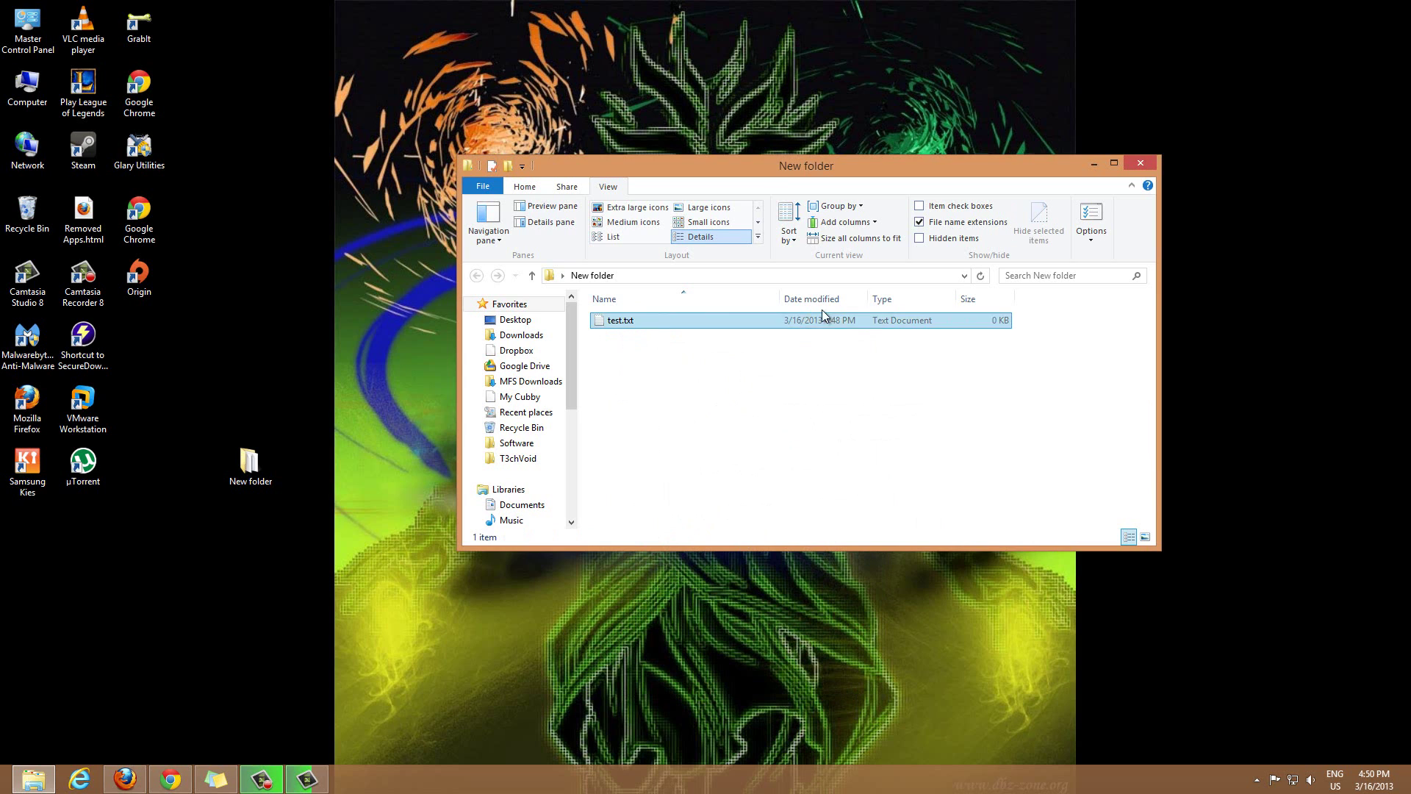
Check Hidden items on the View ribbon, revealing second test item.txt next to test.txt
{"action": "left_click", "coordinate": [919, 239]}
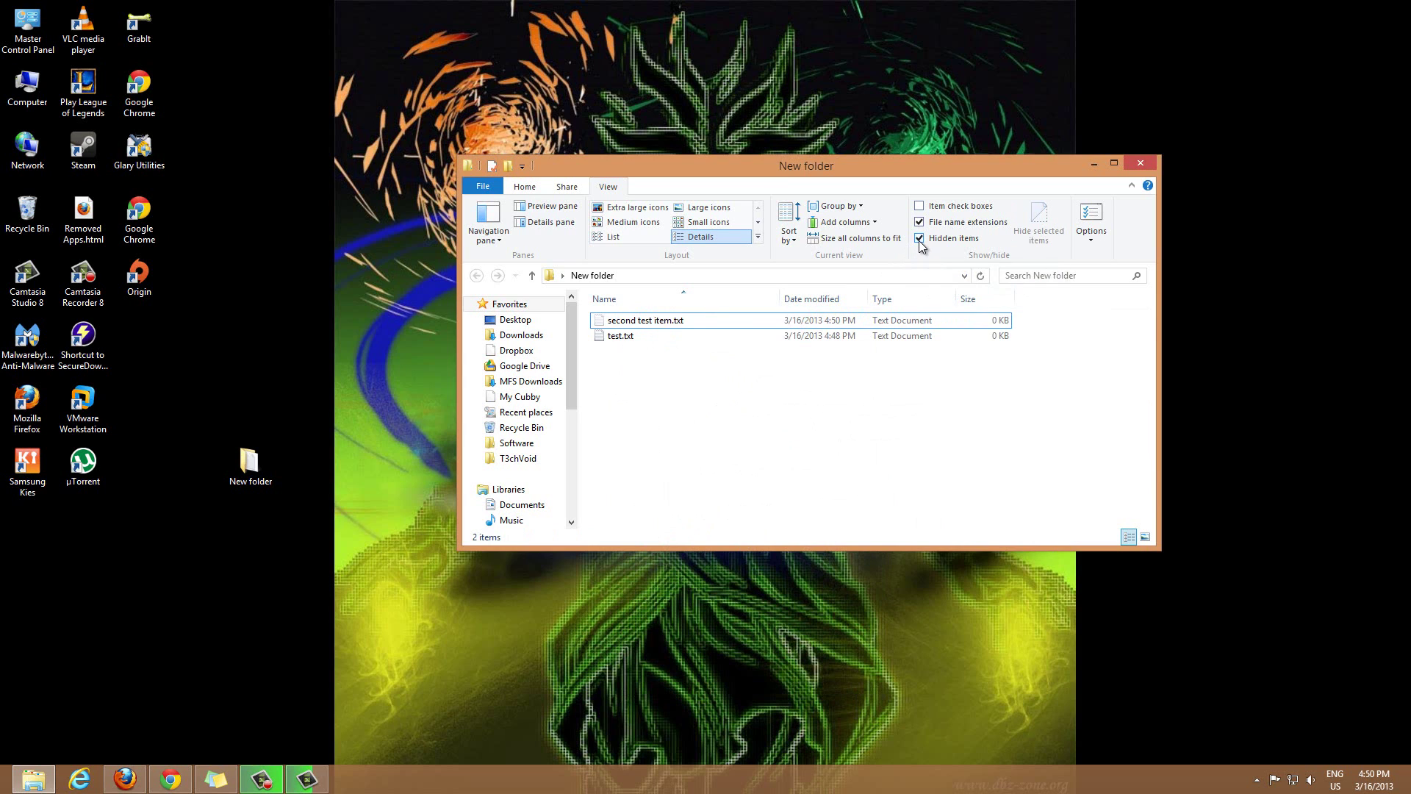
{"action": "left_click", "coordinate": [624, 336]}
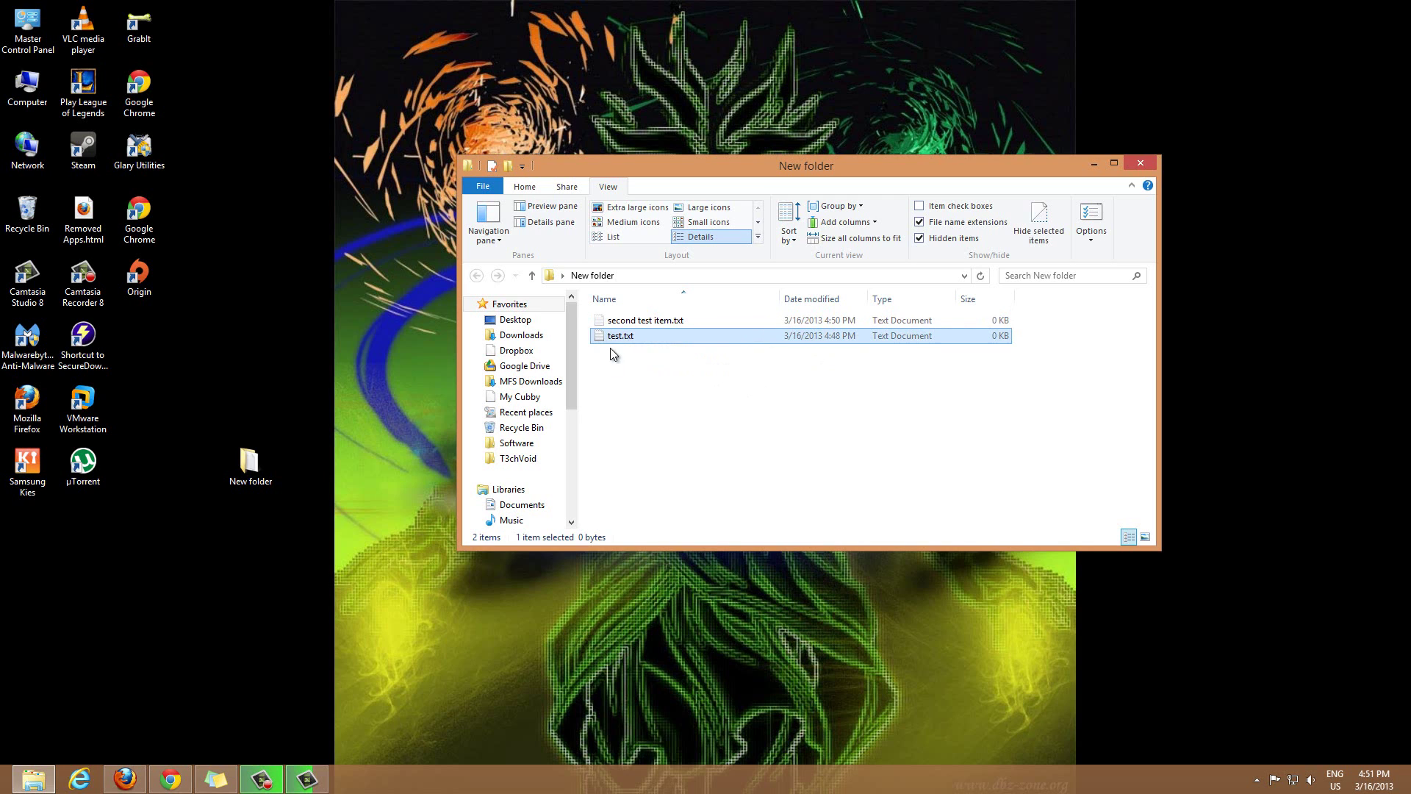
{"action": "left_click", "coordinate": [615, 383]}
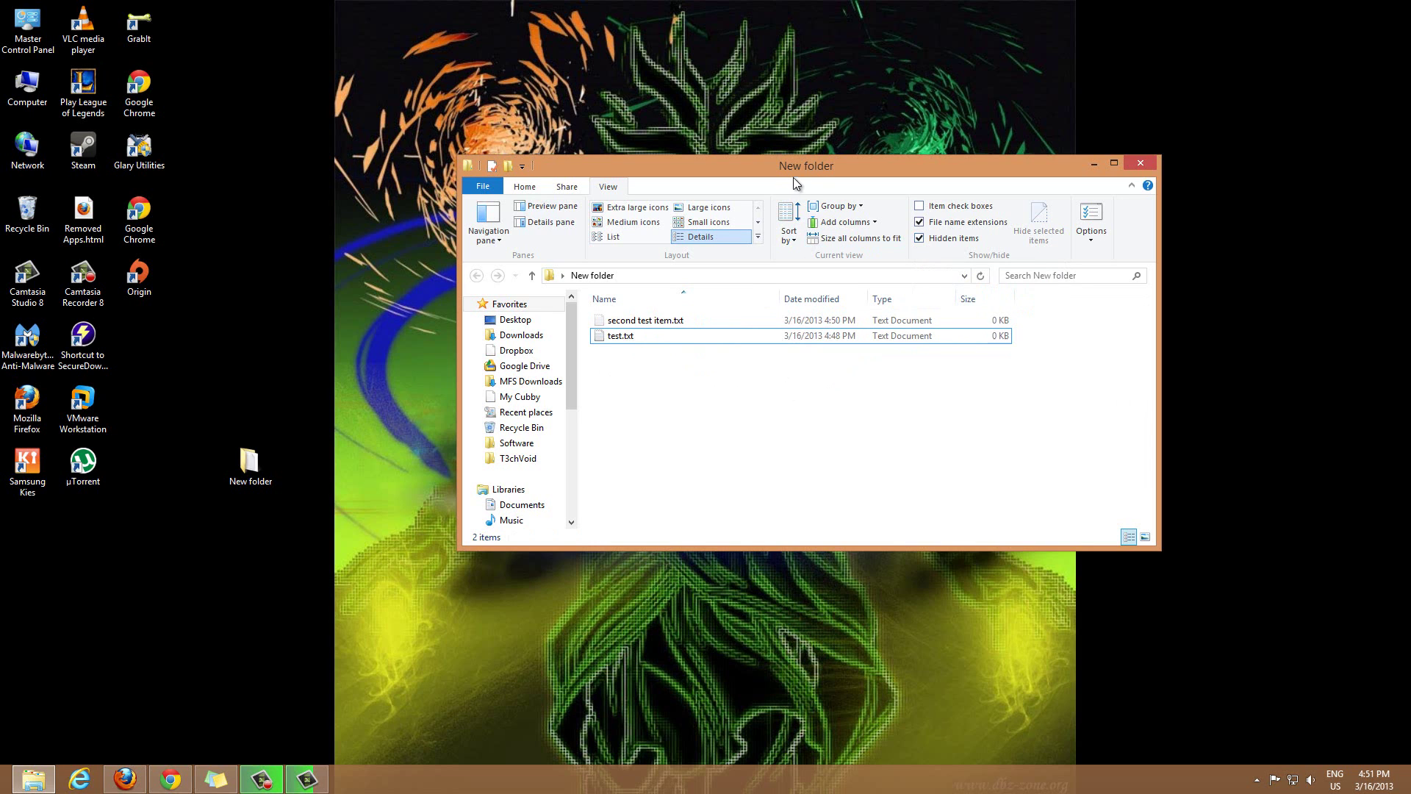
{"action": "left_click_drag", "start_coordinate": [809, 170], "coordinate": [790, 166]}
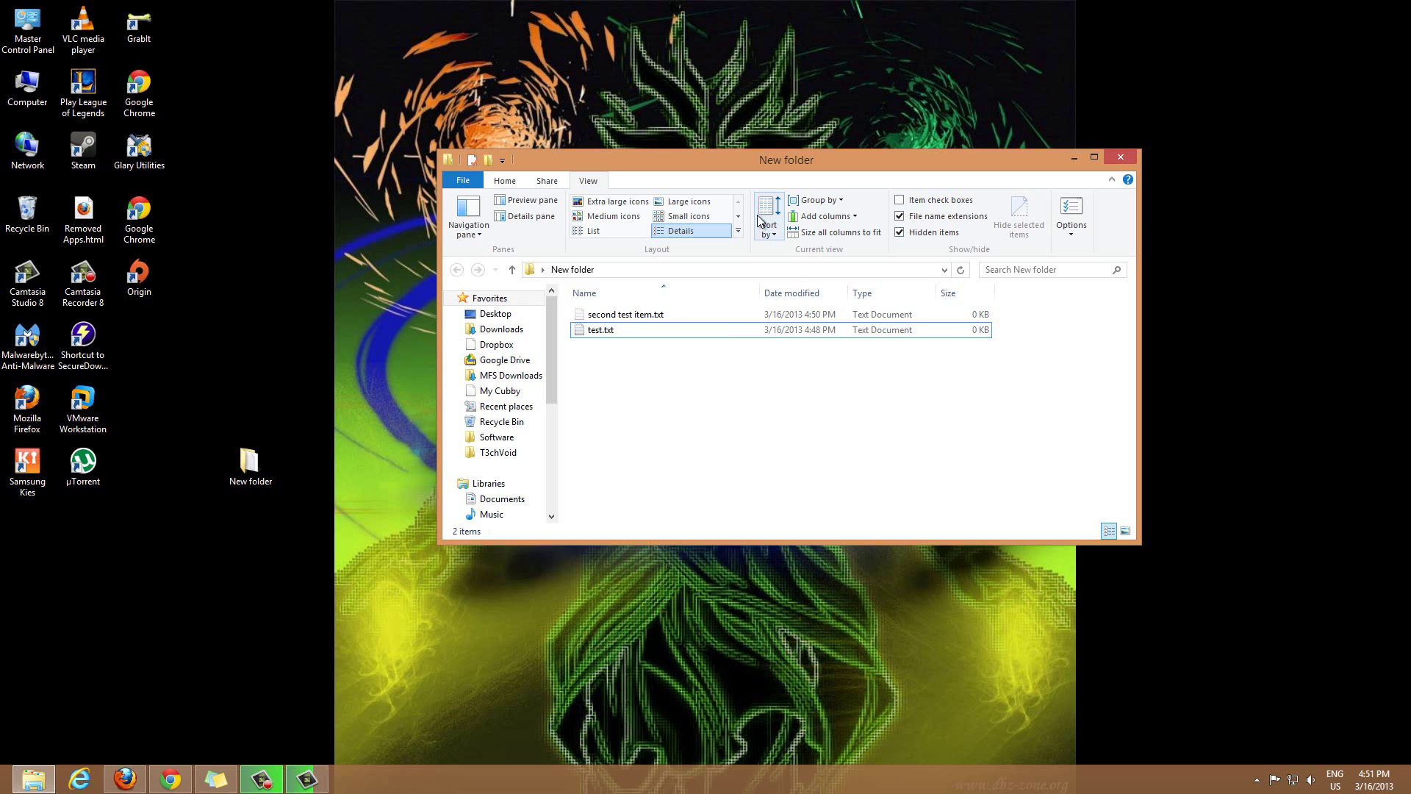